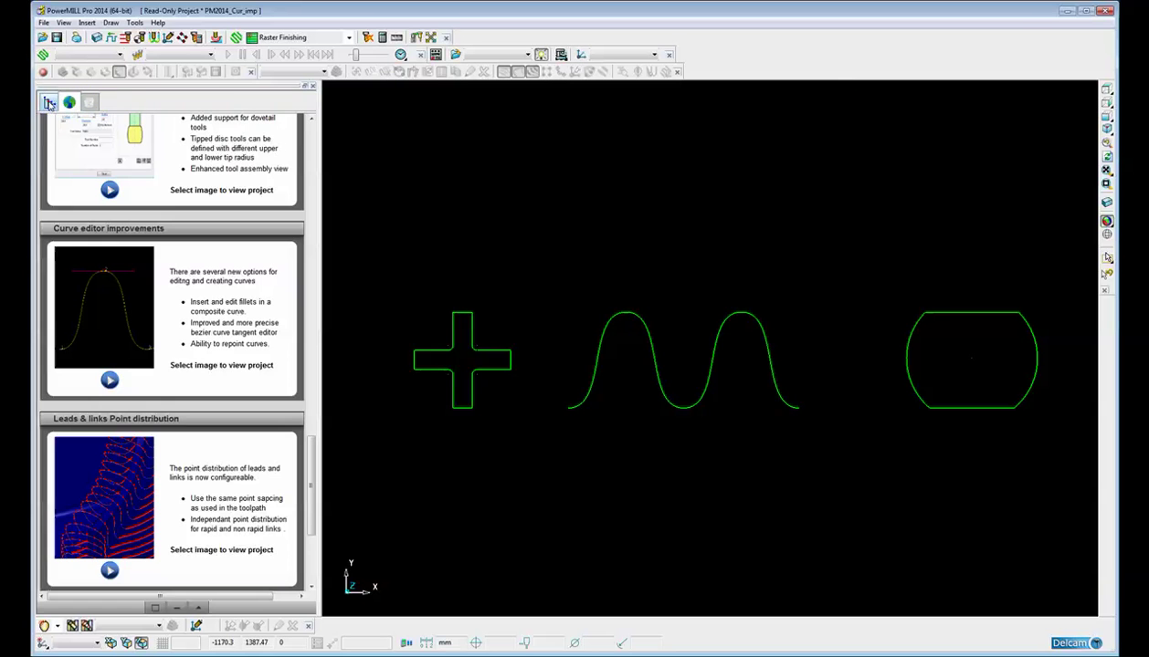
Switch to the Explorer tree and select pattern 1 under Patterns.
{"action": "left_click", "coordinate": [49, 103]}
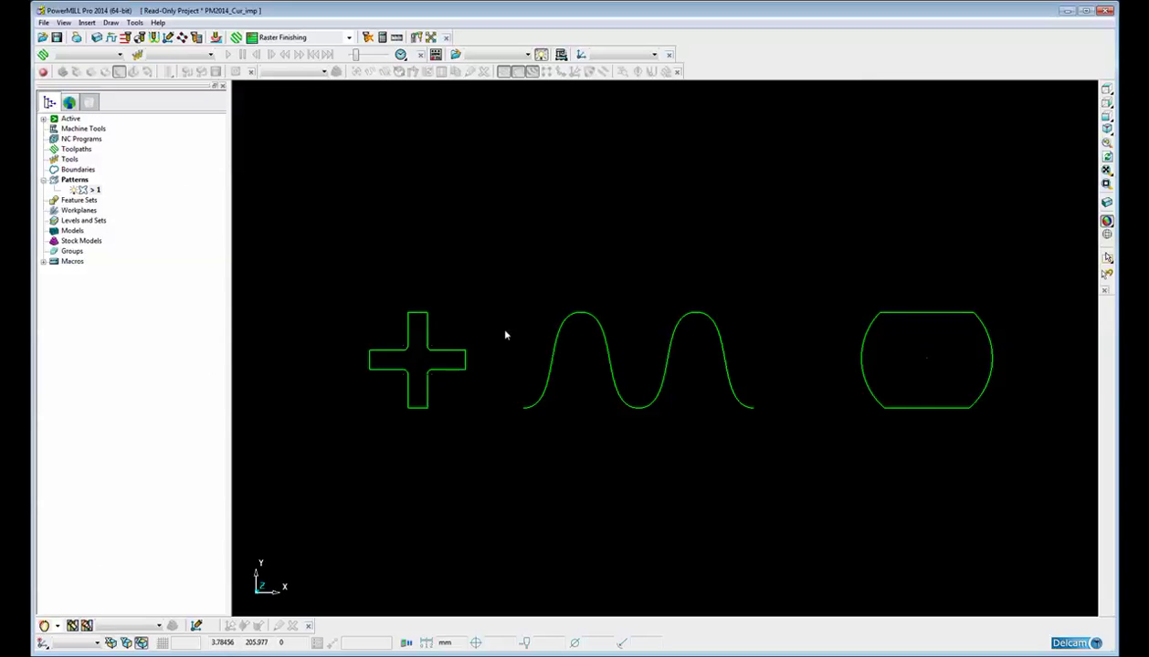
{"action": "mouse_move", "coordinate": [505, 335]}
{"action": "middle_mouse_down", "text": "shift"}
{"action": "mouse_move", "coordinate": [687, 308]}
{"action": "mouse_move", "coordinate": [726, 326]}
{"action": "mouse_move", "coordinate": [502, 319]}
{"action": "middle_mouse_up", "text": "shift"}
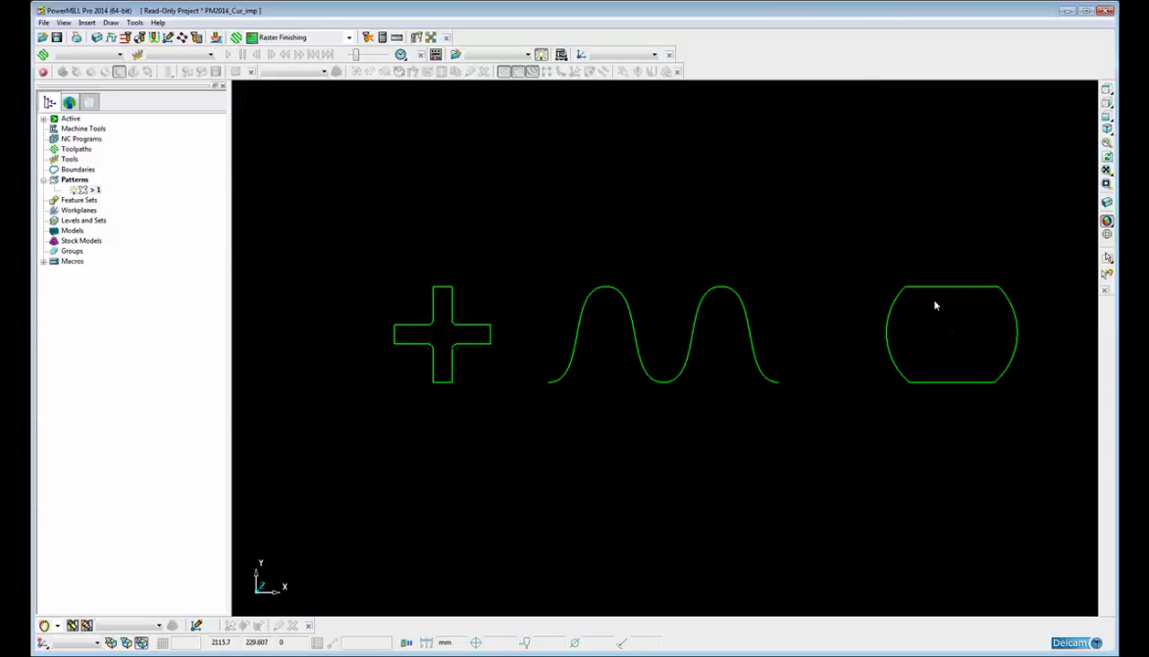
{"action": "left_click", "coordinate": [93, 194]}
Open pattern 1 in the Curve Editor and zoom in on the cross shape.
{"action": "right_click", "coordinate": [94, 196]}
{"action": "left_click", "coordinate": [126, 218]}
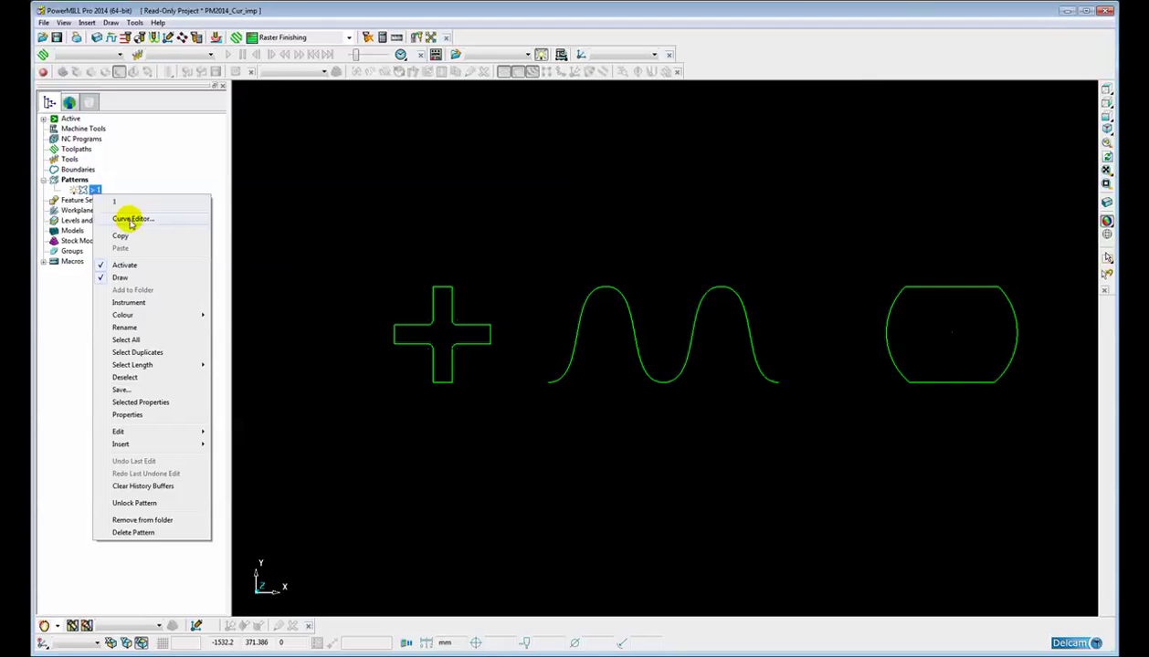
{"action": "middle_click_drag", "start_coordinate": [483, 320], "coordinate": [664, 337], "text": "shift"}
{"action": "scroll", "coordinate": [690, 342], "scroll_direction": "up", "scroll_amount": 3}
{"action": "scroll", "coordinate": [674, 349], "scroll_direction": "up", "scroll_amount": 1}
{"action": "scroll", "coordinate": [665, 337], "scroll_direction": "up", "scroll_amount": 1}
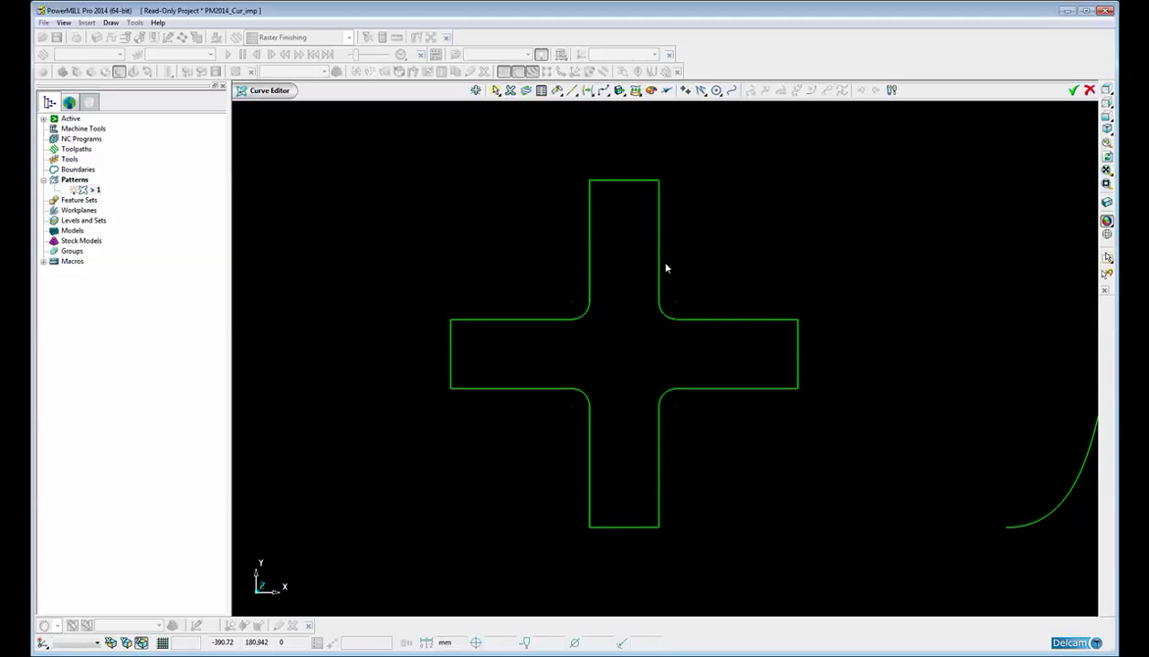
{"action": "middle_click_drag", "start_coordinate": [667, 270], "coordinate": [648, 282], "text": "shift"}
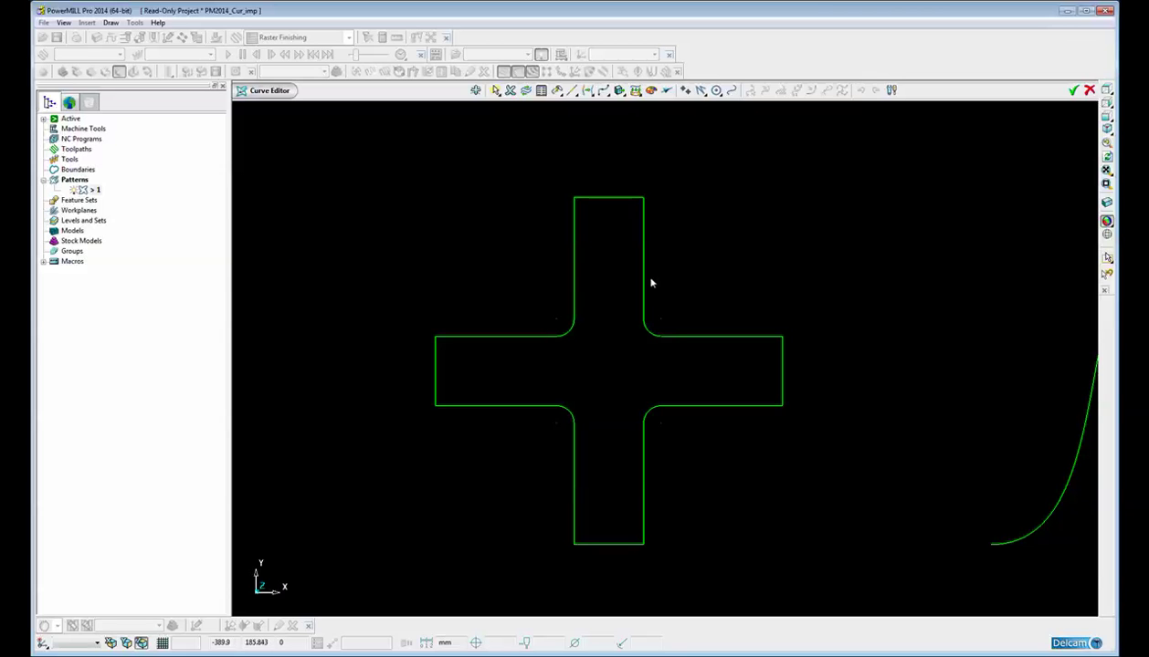
Select several cross edges to confirm each is 175 long, then deselect.
{"action": "left_click", "coordinate": [644, 264]}
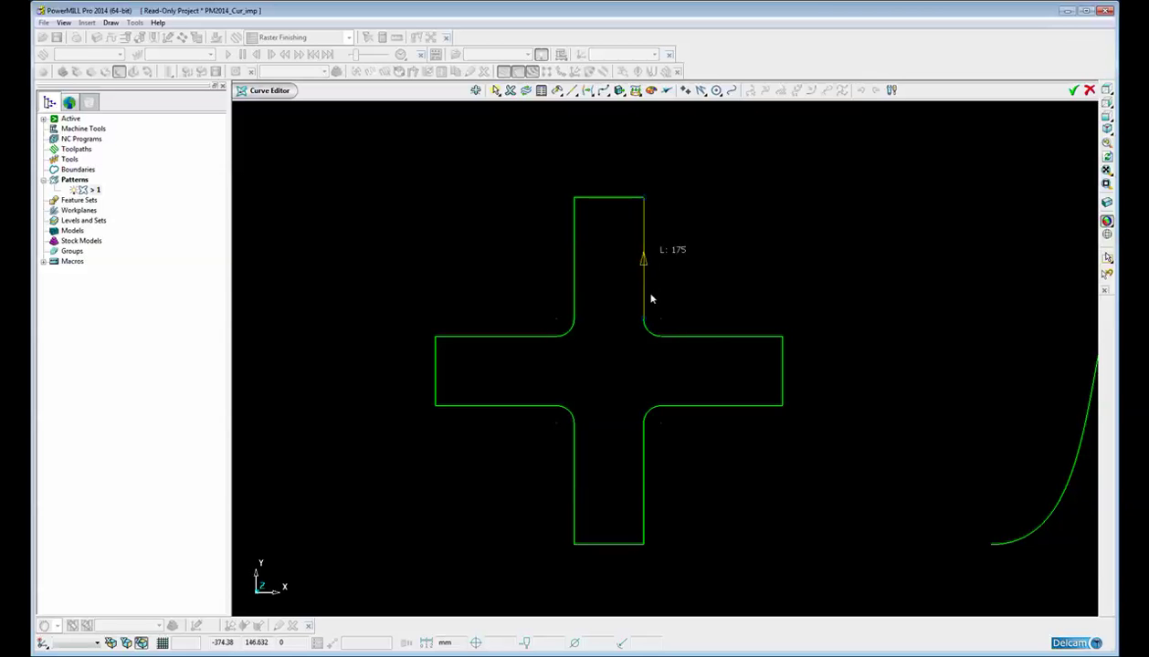
{"action": "left_click", "coordinate": [709, 338]}
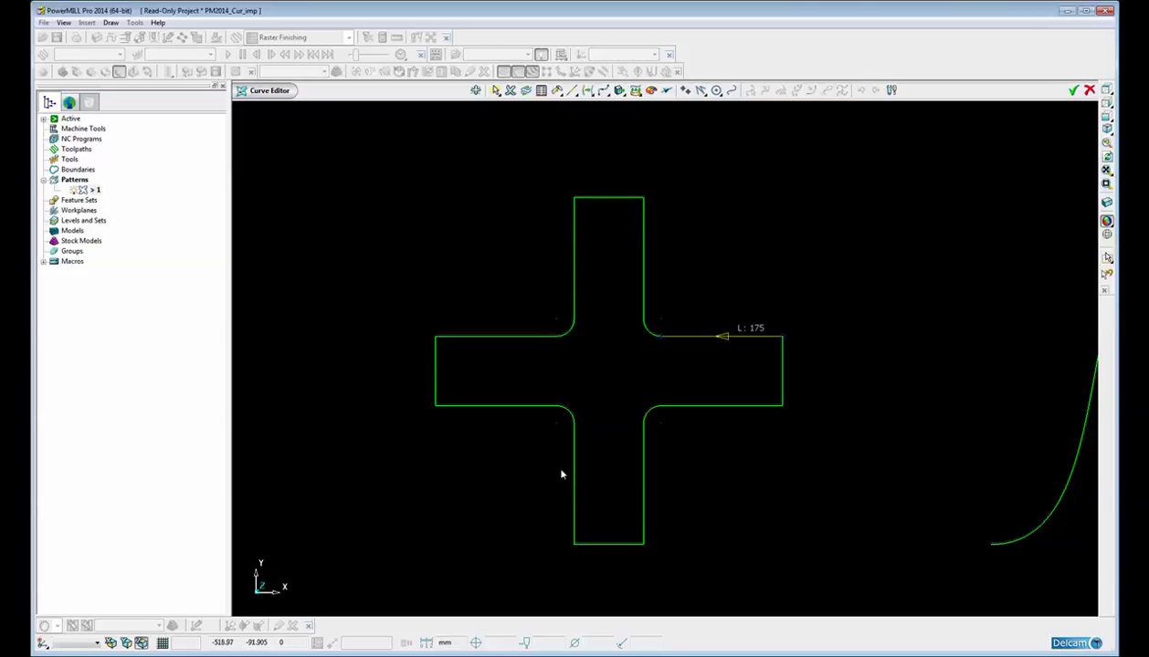
{"action": "left_click", "coordinate": [643, 476]}
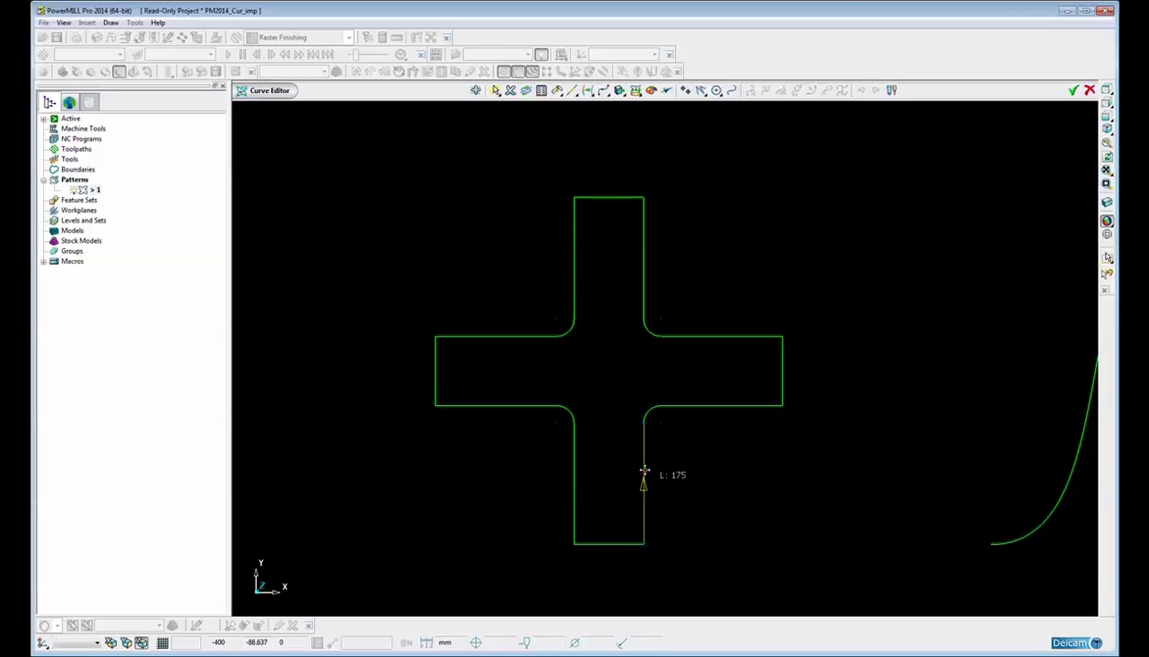
{"action": "left_click", "coordinate": [649, 412]}
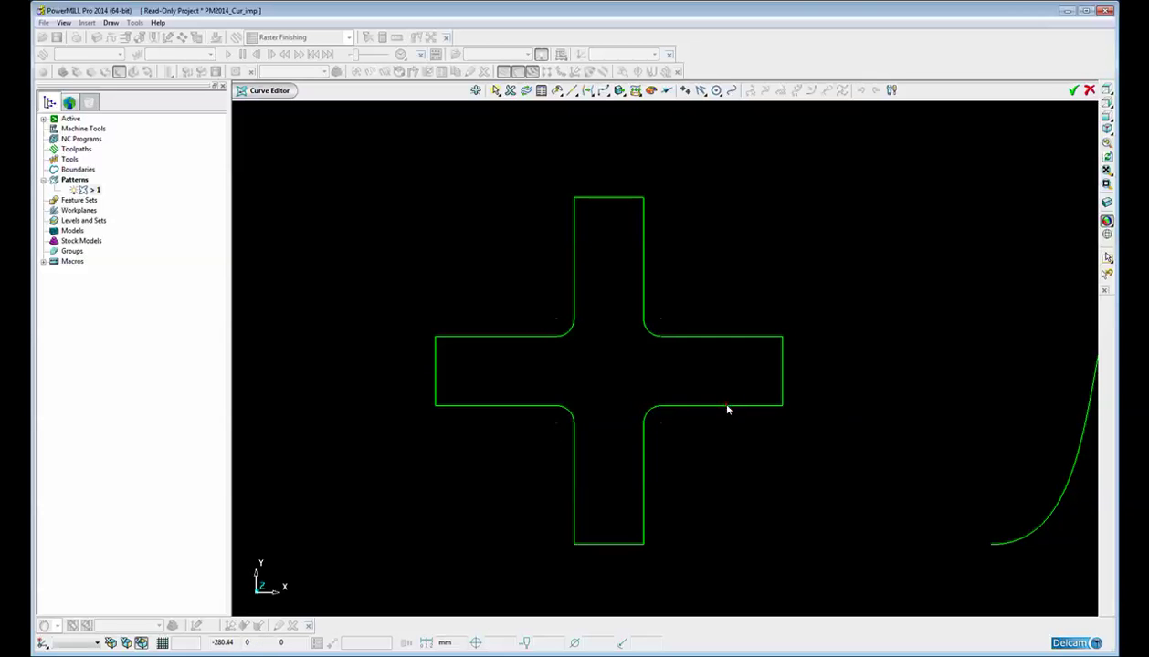
{"action": "left_click", "coordinate": [726, 406]}
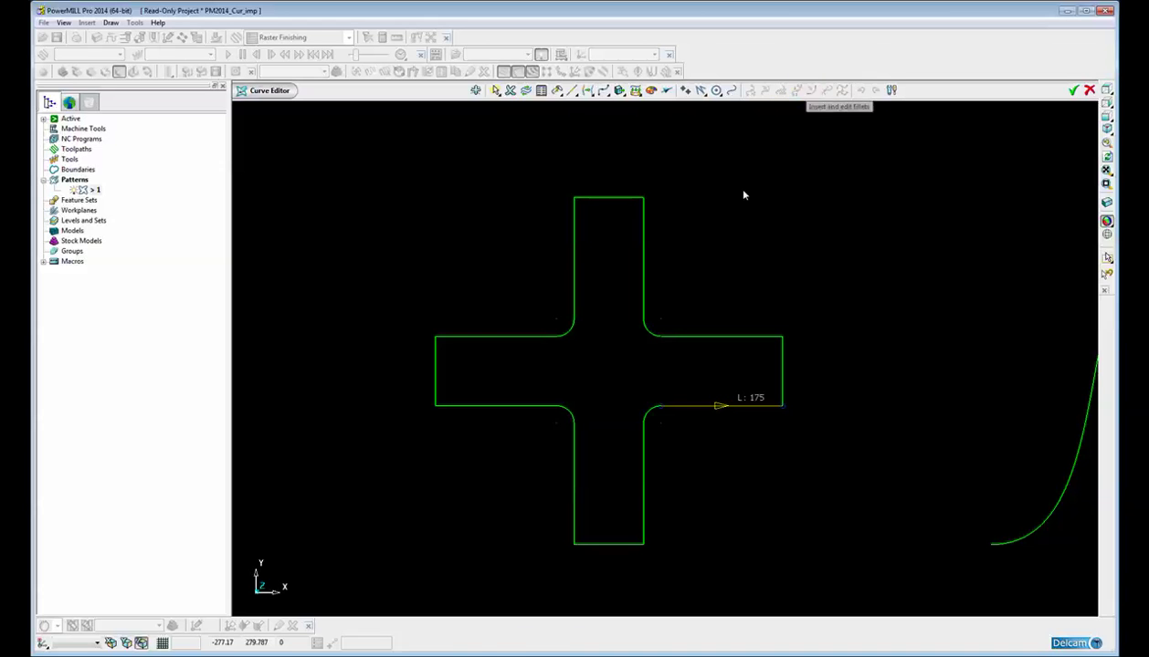
{"action": "left_click", "coordinate": [512, 213]}
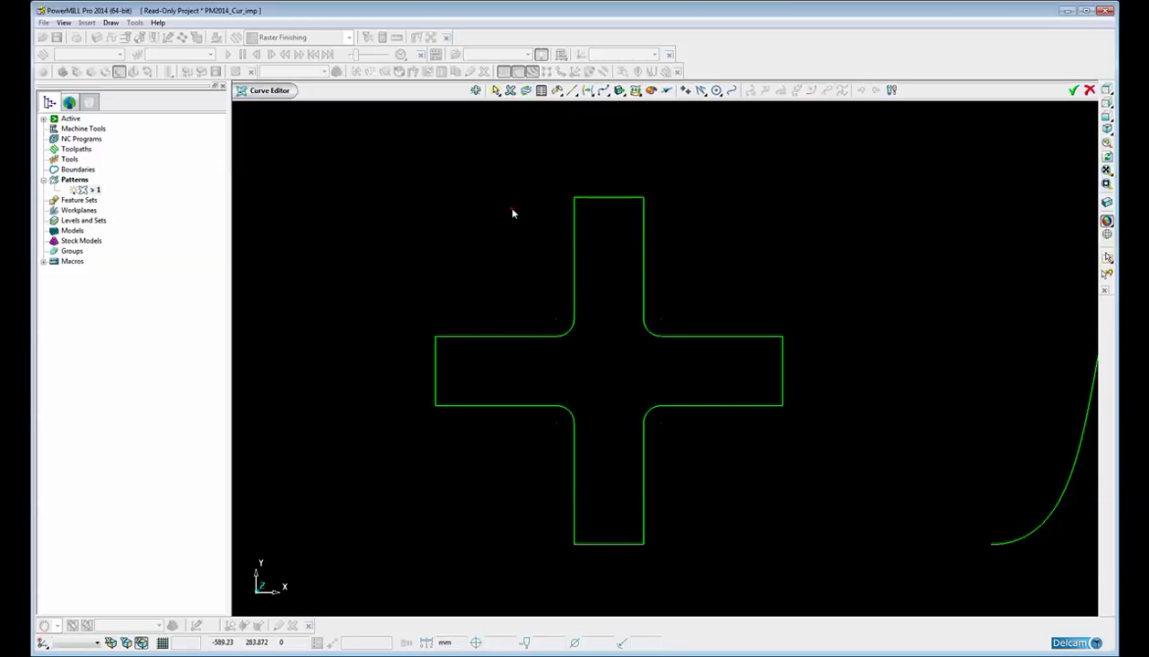
Box-select the cross and merge its segments into a single curve.
{"action": "left_click_drag", "start_coordinate": [429, 174], "coordinate": [823, 563]}
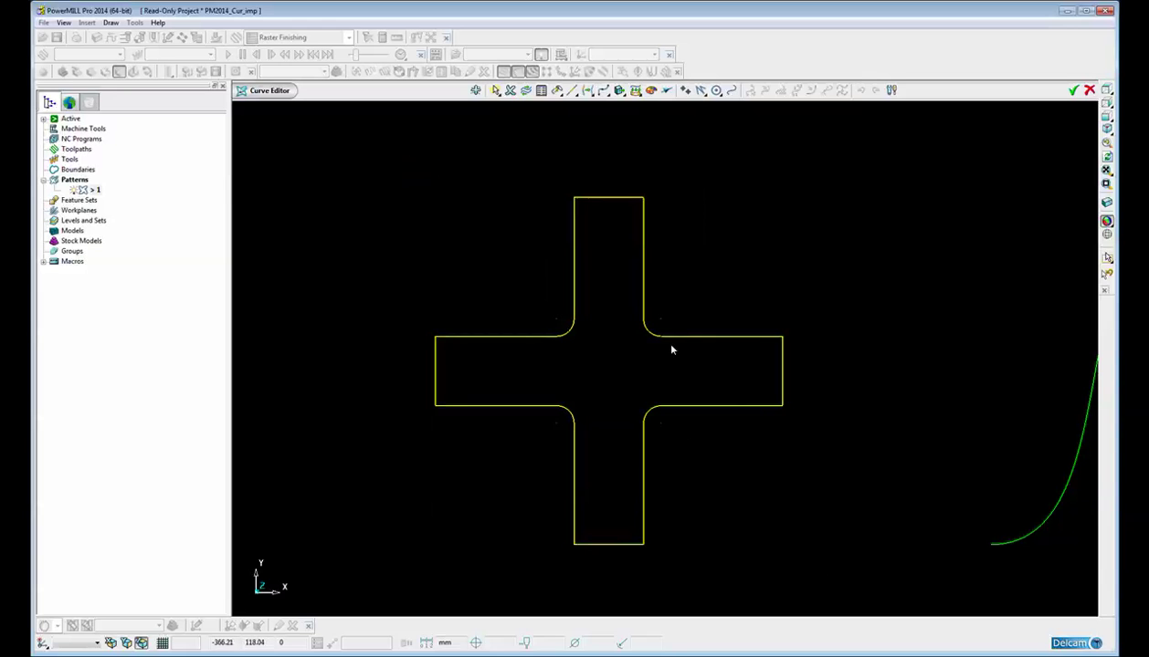
{"action": "mouse_move", "coordinate": [587, 91]}
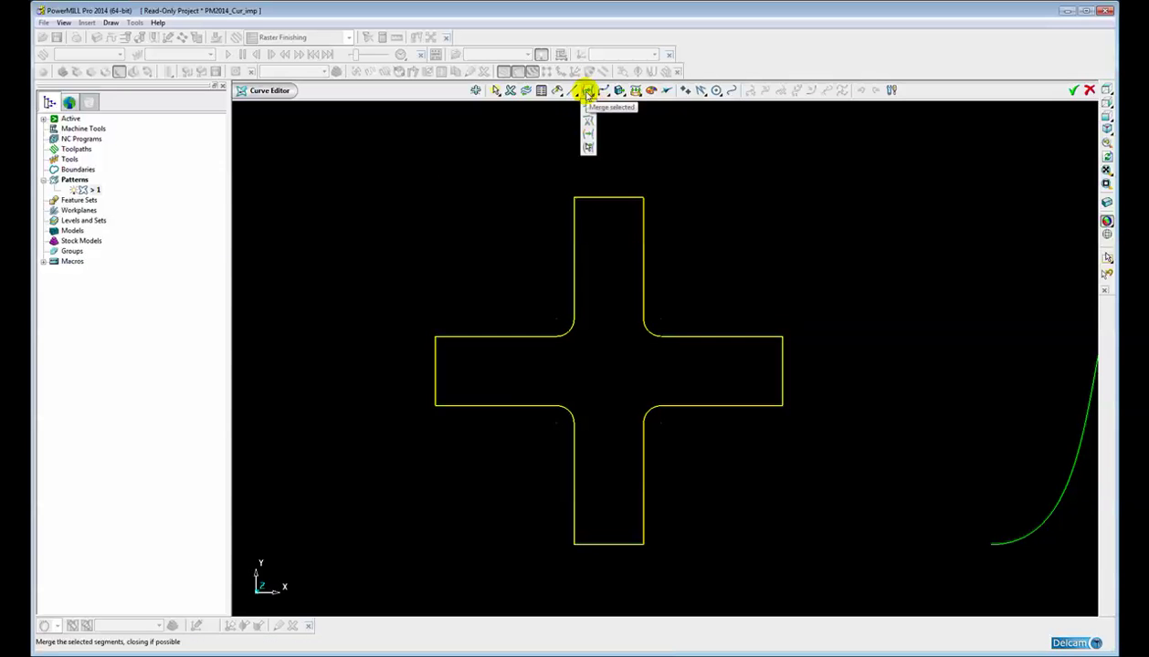
{"action": "left_click", "coordinate": [587, 136]}
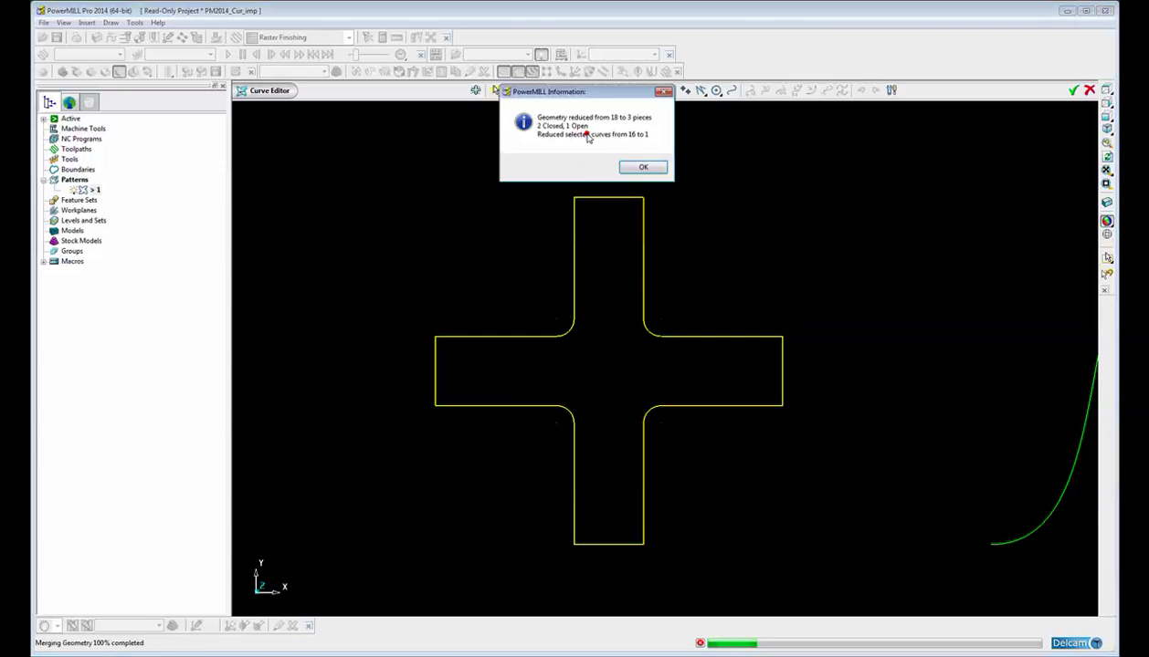
{"action": "left_click", "coordinate": [635, 169]}
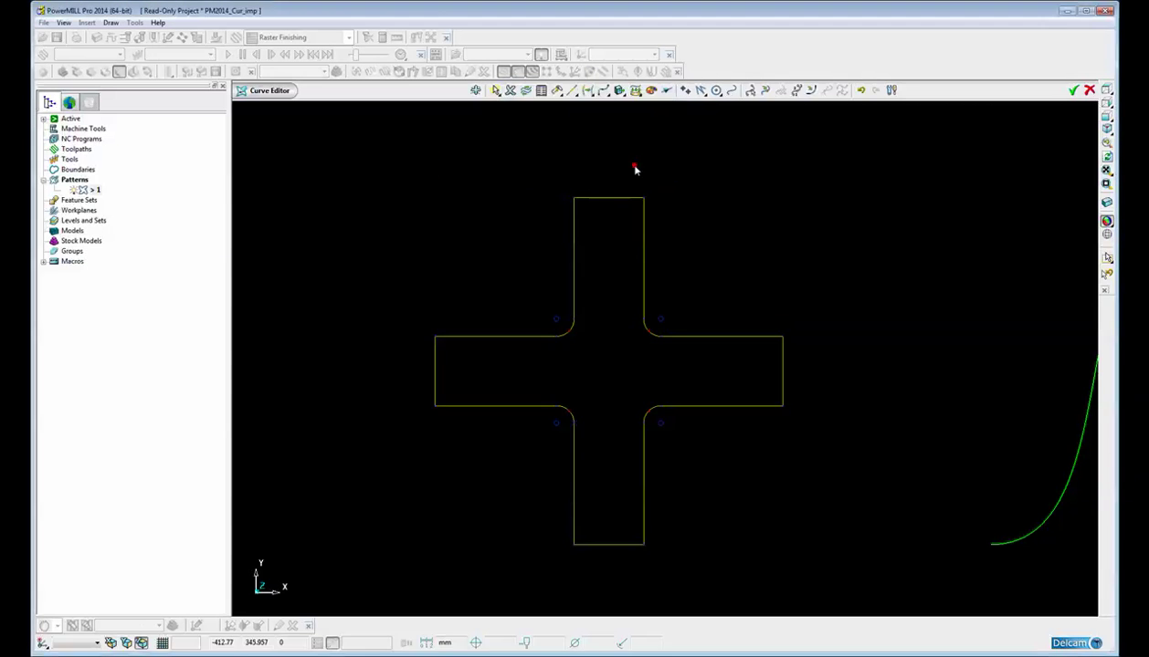
Reselect the merged cross and start Insert and Edit Fillets on it.
{"action": "right_click", "coordinate": [642, 256]}
{"action": "left_click", "coordinate": [736, 220]}
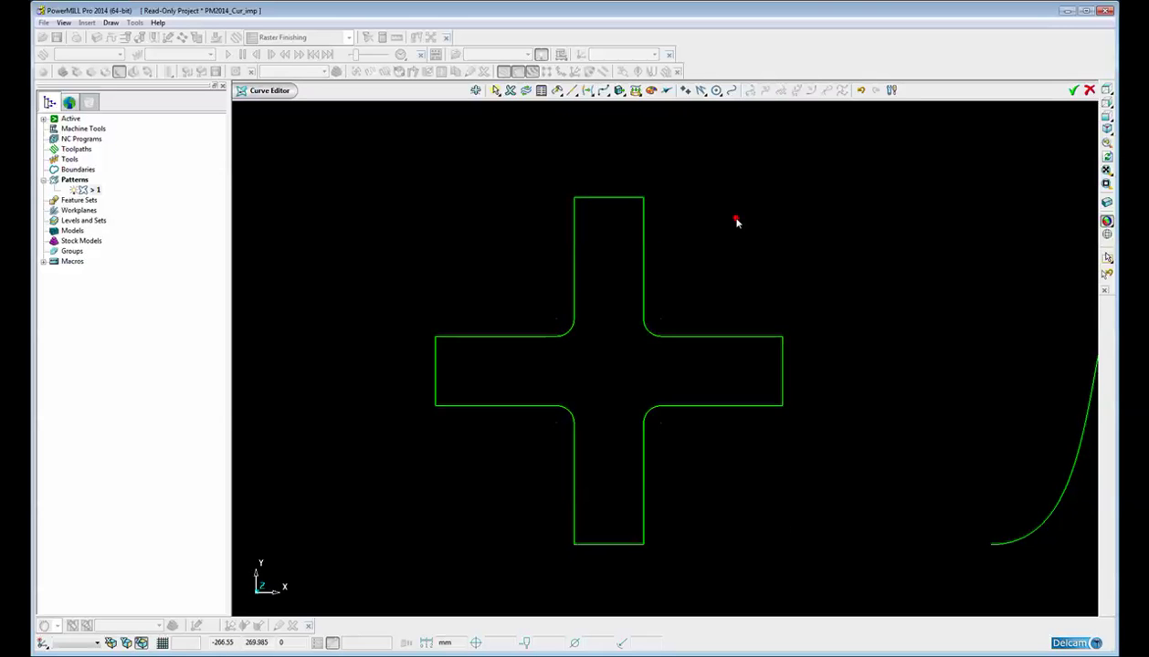
{"action": "left_click", "coordinate": [643, 270]}
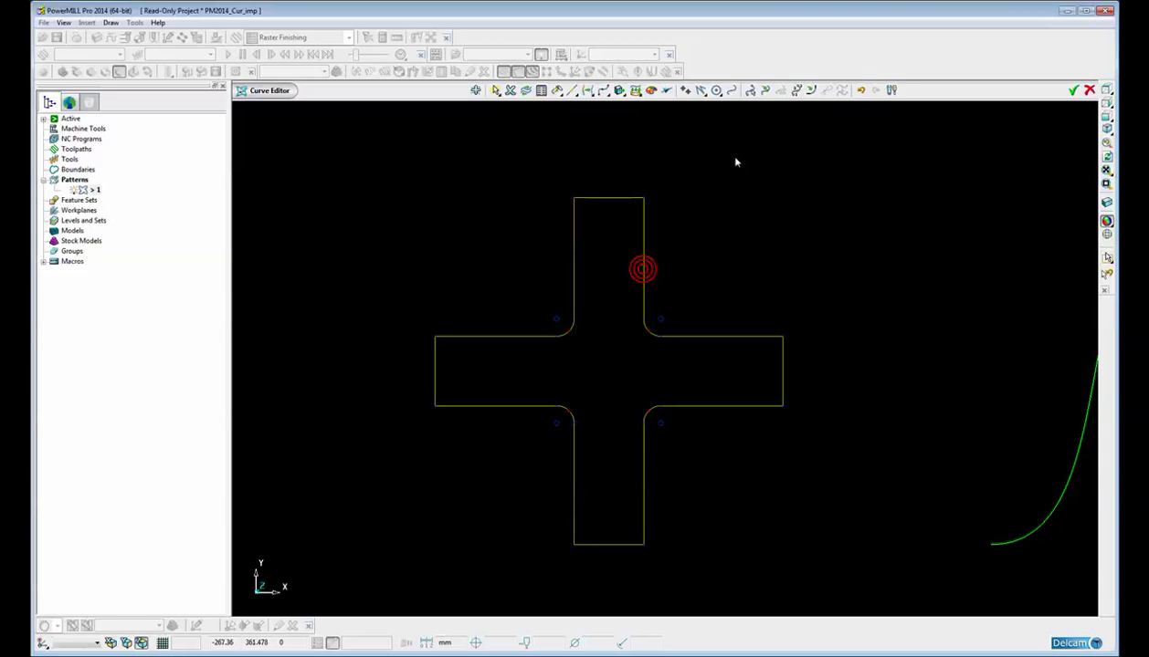
{"action": "left_click", "coordinate": [810, 91]}
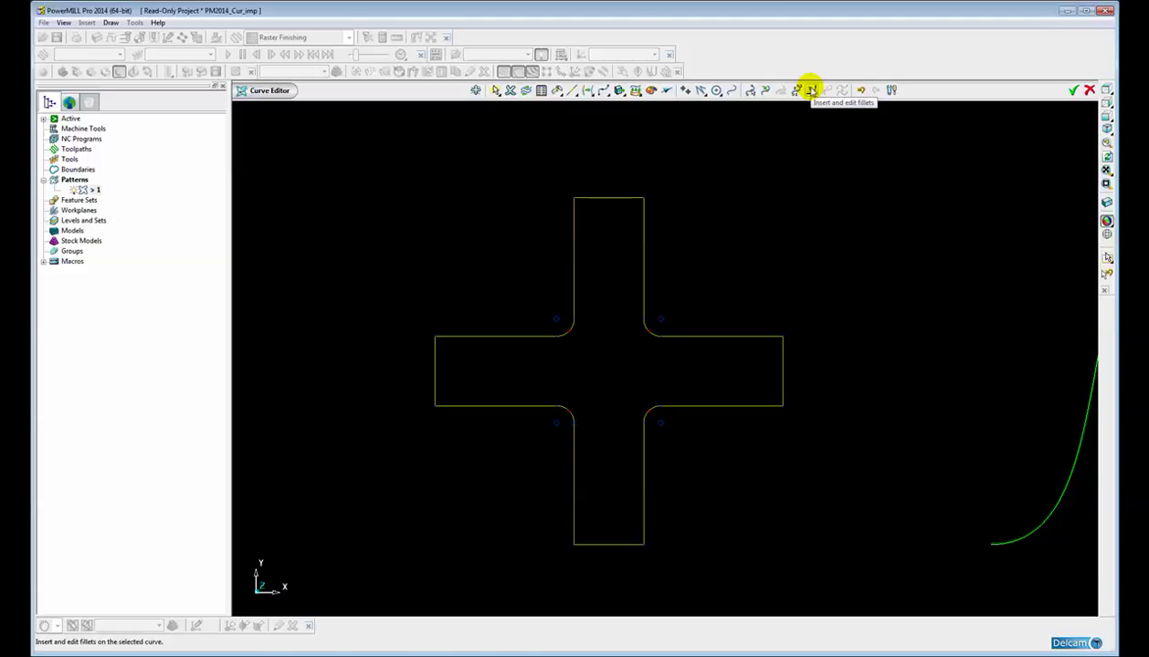
{"action": "left_click", "coordinate": [811, 90]}
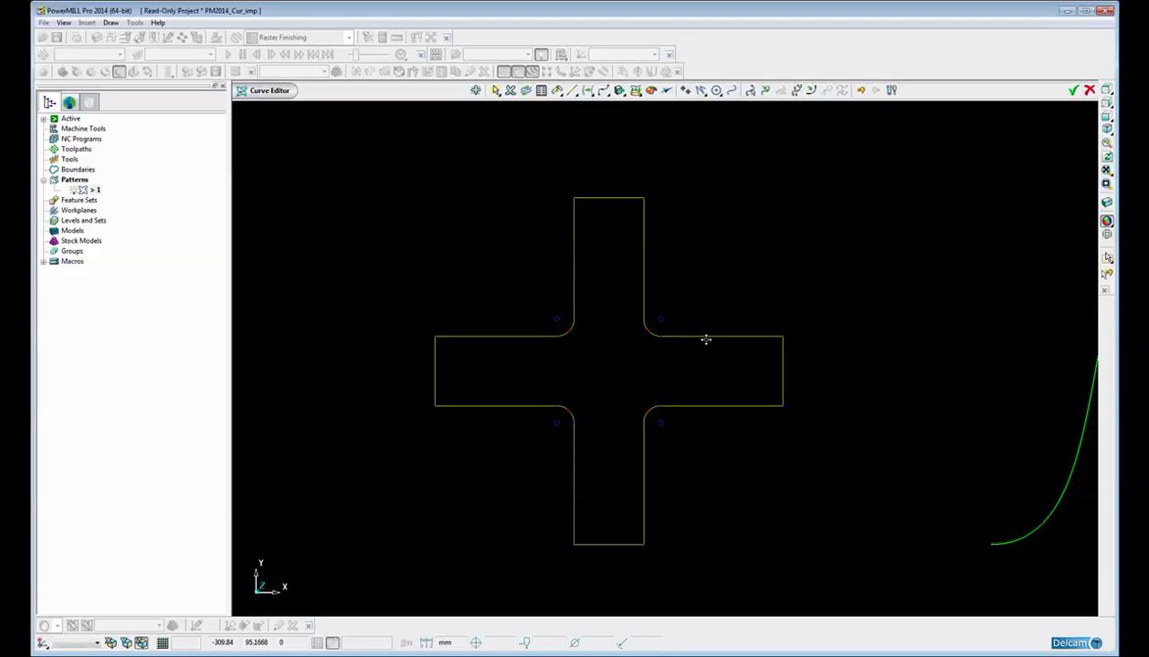
Fillet the cross's selected inner corners with radius 15.0.
{"action": "left_click", "coordinate": [796, 90]}
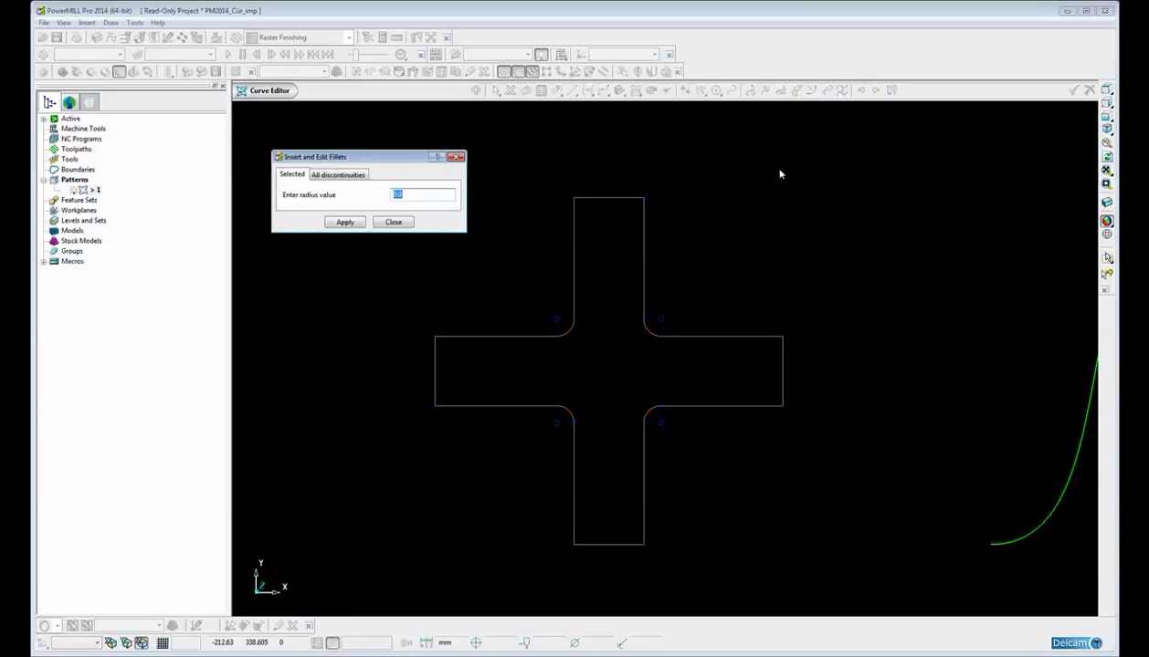
{"action": "left_click", "coordinate": [447, 206]}
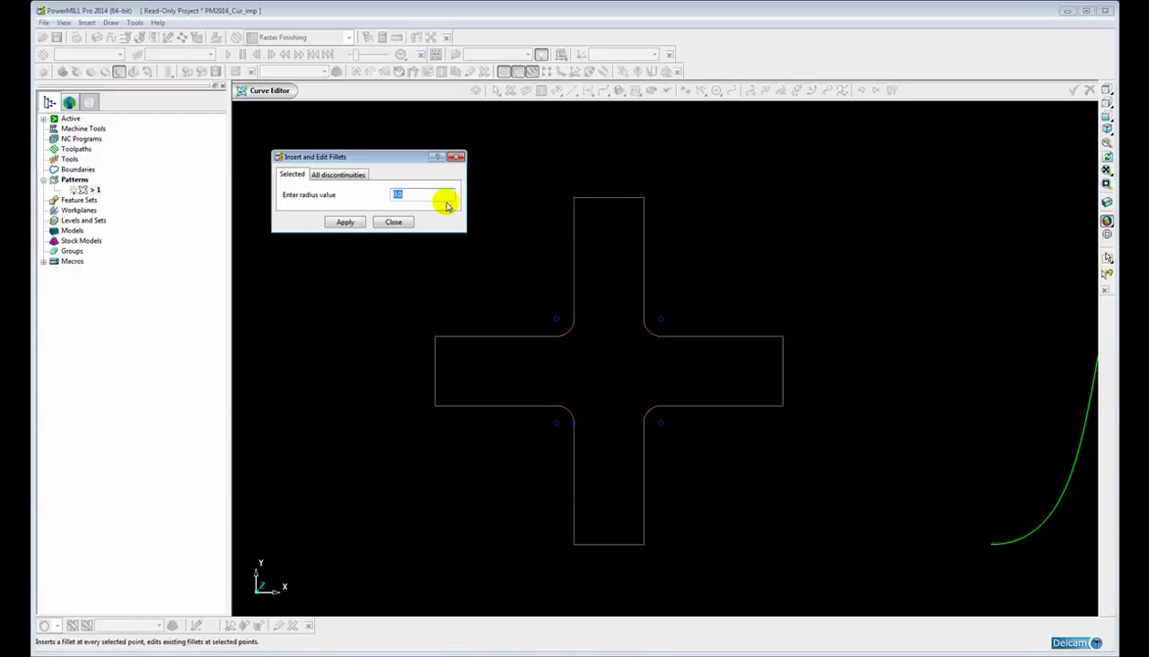
{"action": "left_click", "coordinate": [383, 213]}
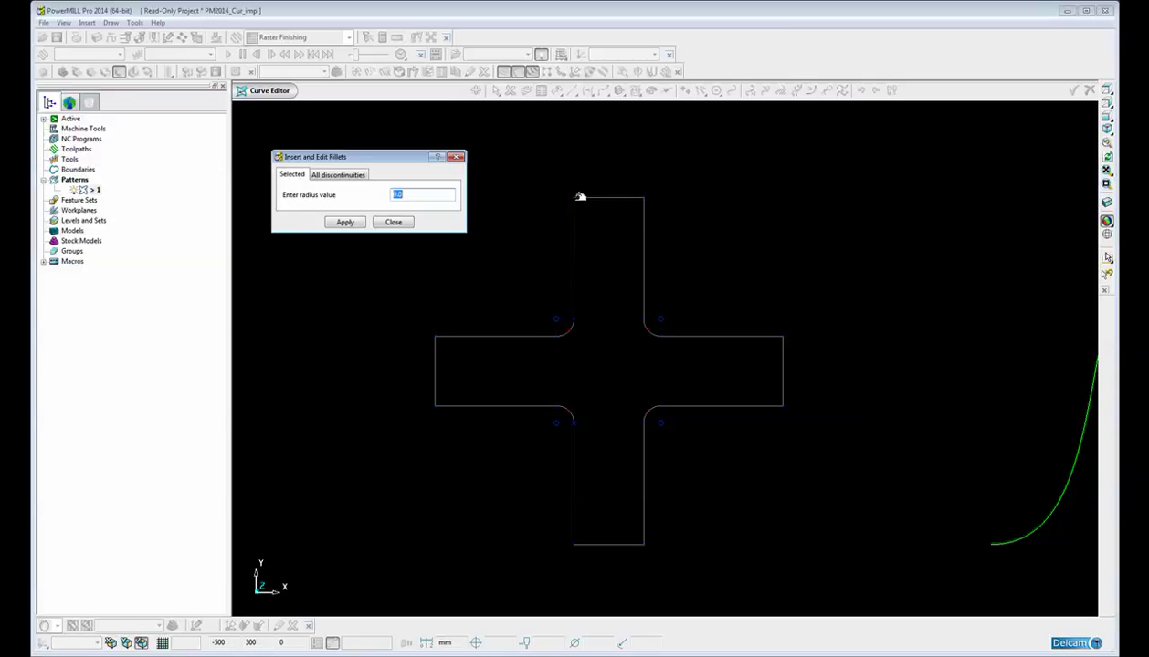
{"action": "double_click", "coordinate": [416, 193]}
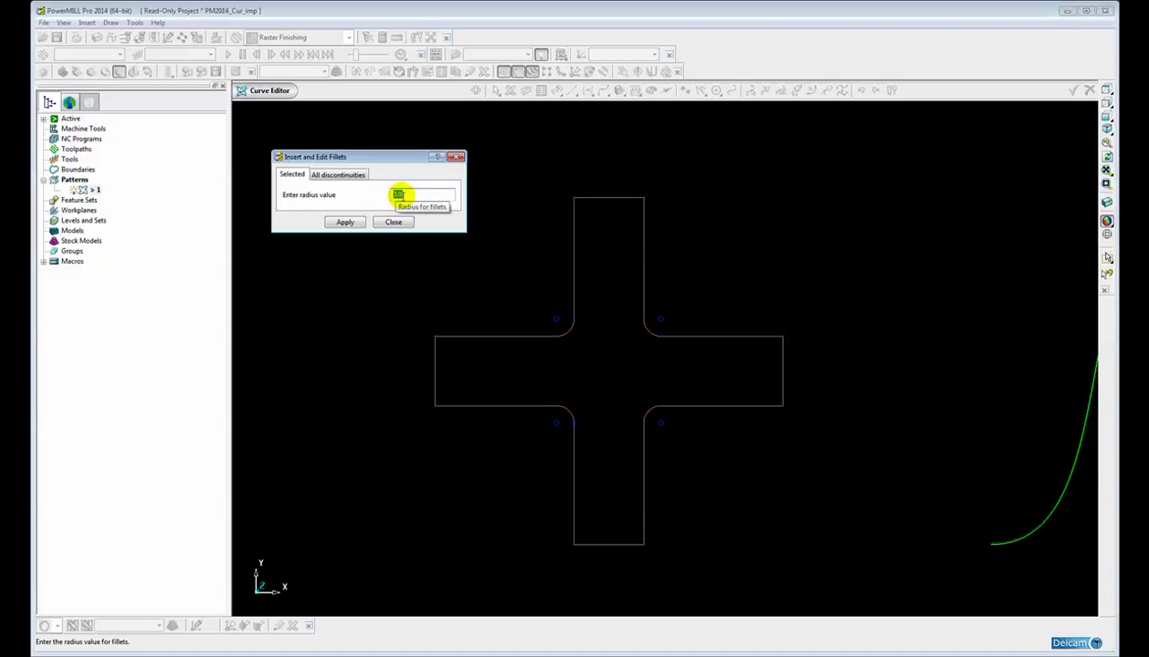
{"action": "type", "text": "15"}
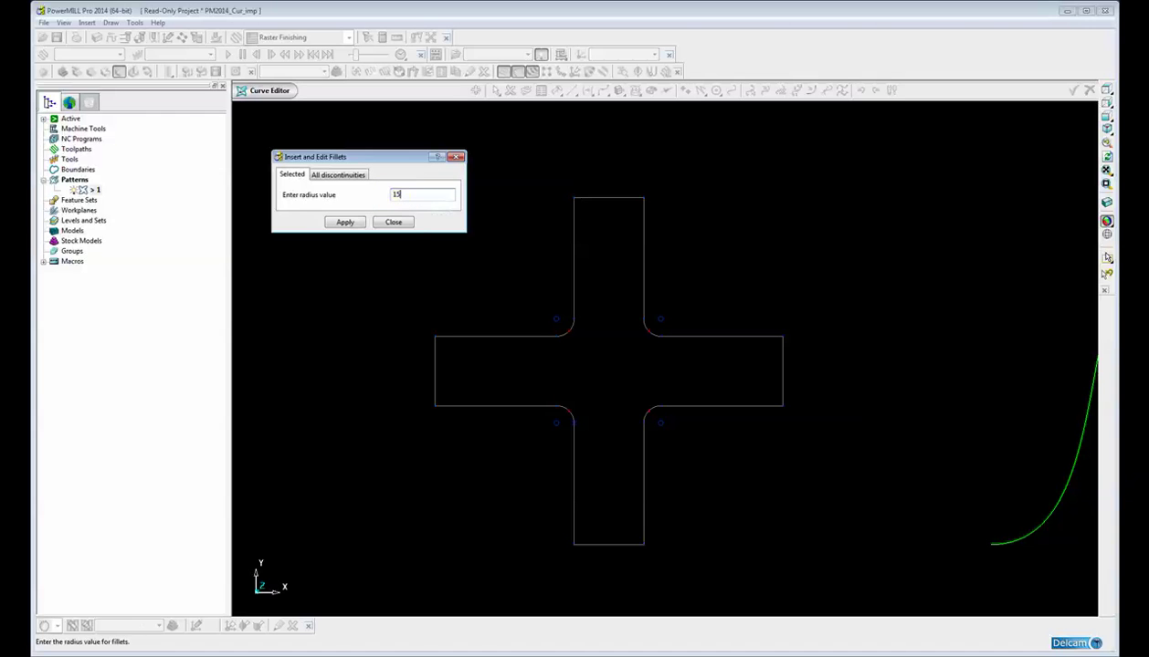
{"action": "key", "text": "Return"}
{"action": "scroll", "coordinate": [513, 326], "scroll_direction": "up", "scroll_amount": 2}
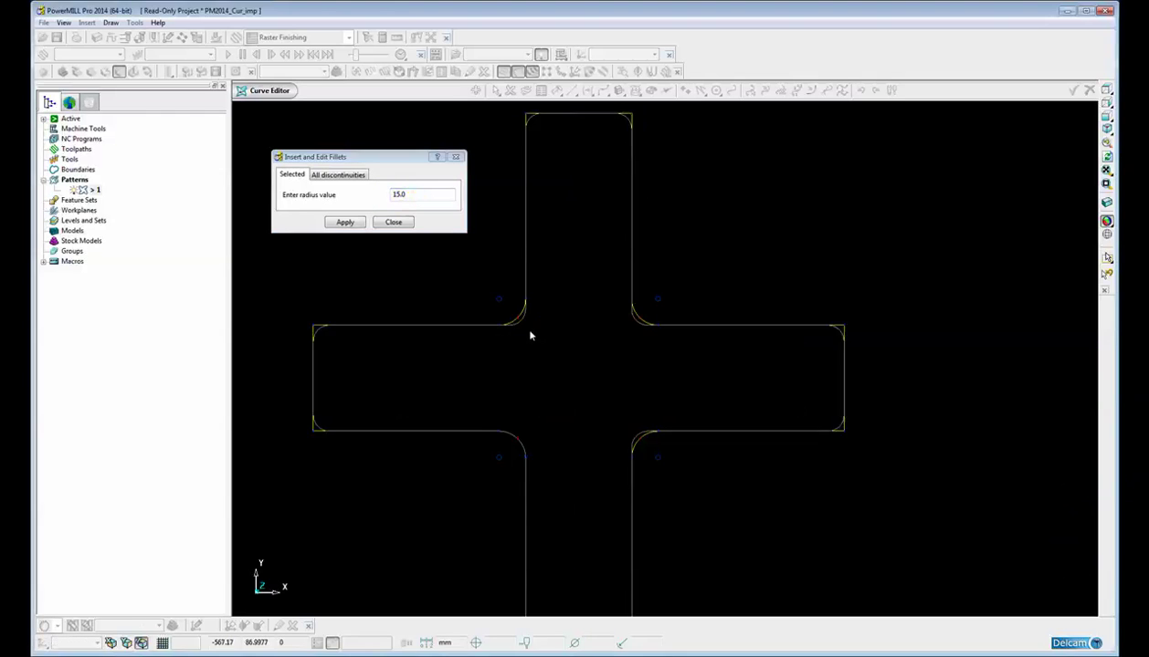
{"action": "middle_click_drag", "start_coordinate": [288, 328], "coordinate": [448, 329], "text": "shift"}
{"action": "scroll", "coordinate": [648, 356], "scroll_direction": "up", "scroll_amount": 2}
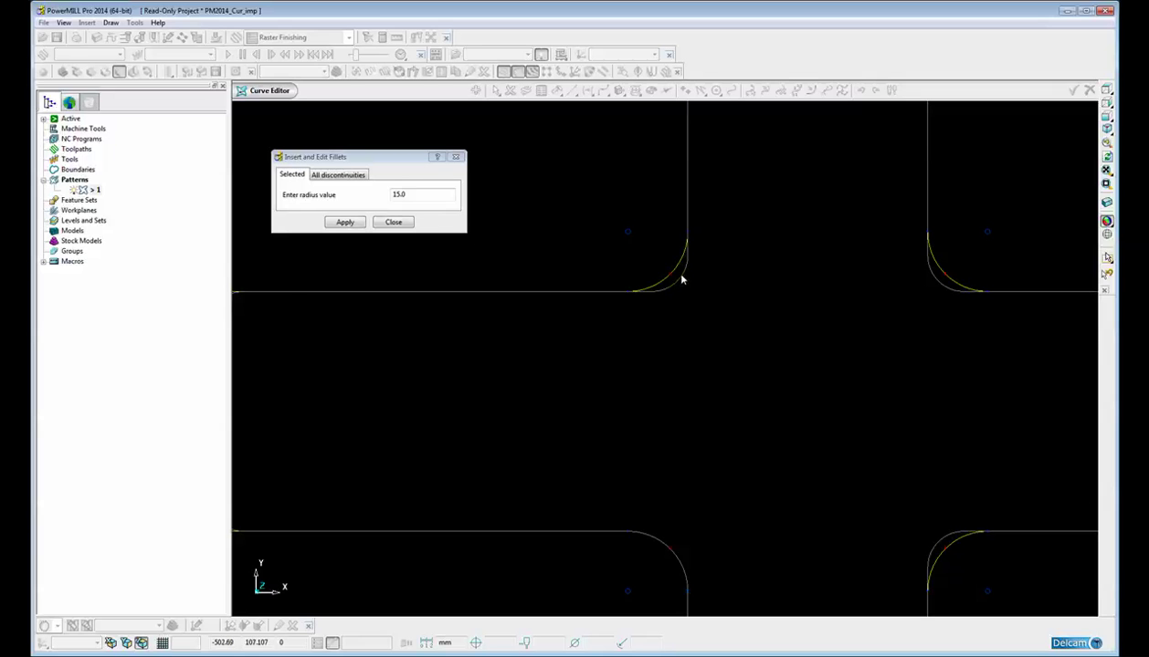
{"action": "scroll", "coordinate": [682, 276], "scroll_direction": "down", "scroll_amount": 4}
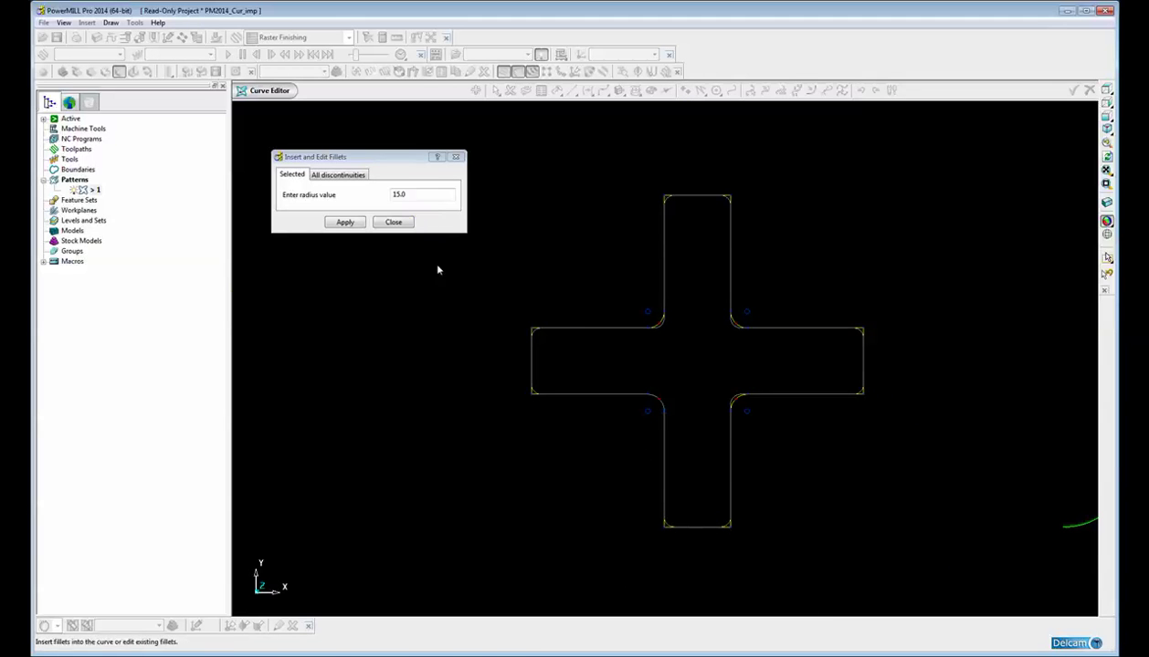
{"action": "scroll", "coordinate": [566, 321], "scroll_direction": "up", "scroll_amount": 1}
{"action": "scroll", "coordinate": [639, 325], "scroll_direction": "up", "scroll_amount": 1}
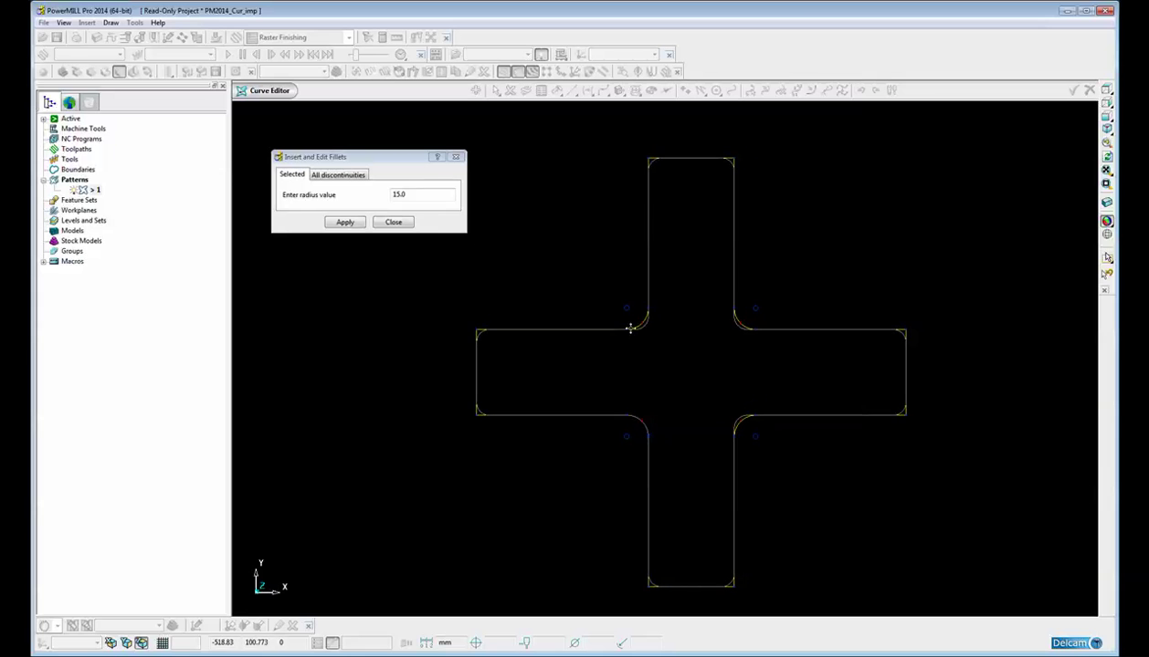
Switch to All discontinuities and change the fillet radius from 15.0 to 30.0.
{"action": "left_click", "coordinate": [330, 176]}
{"action": "left_click", "coordinate": [332, 175]}
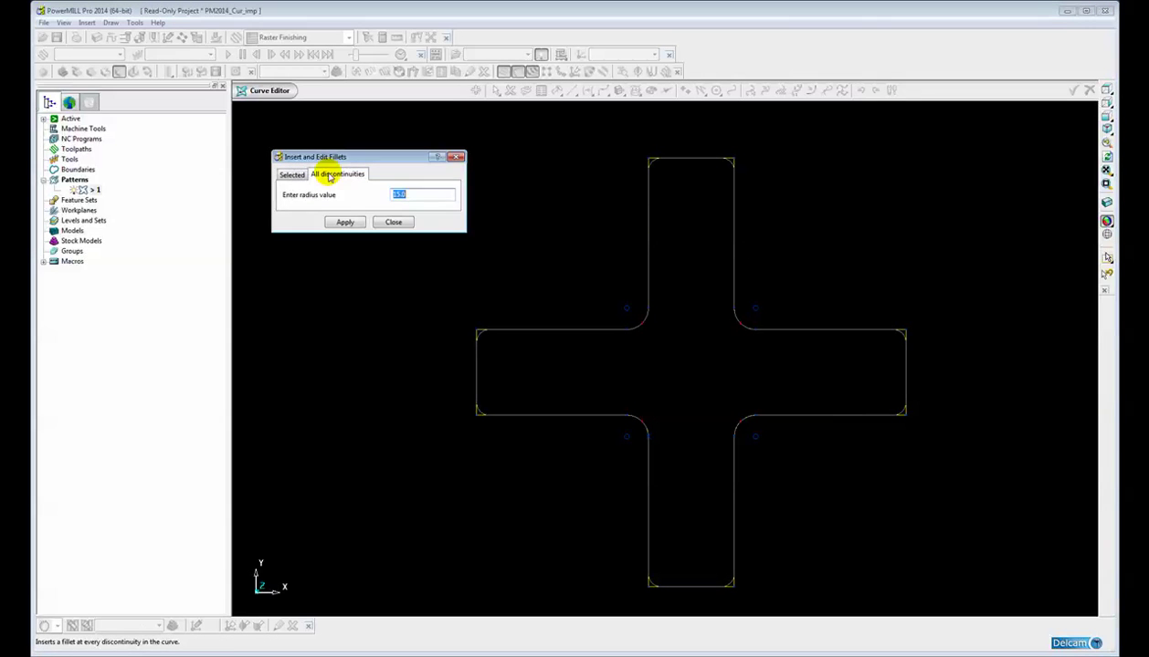
{"action": "scroll", "coordinate": [590, 387], "scroll_direction": "up", "scroll_amount": 1}
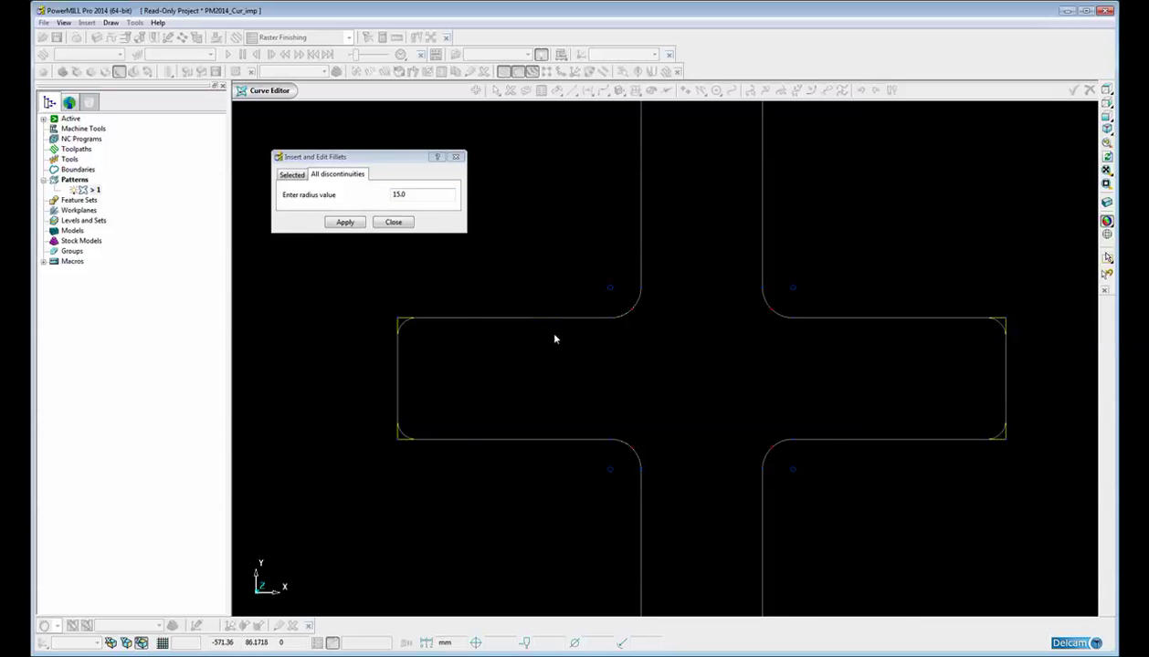
{"action": "middle_click_drag", "start_coordinate": [553, 332], "coordinate": [609, 337], "text": "shift"}
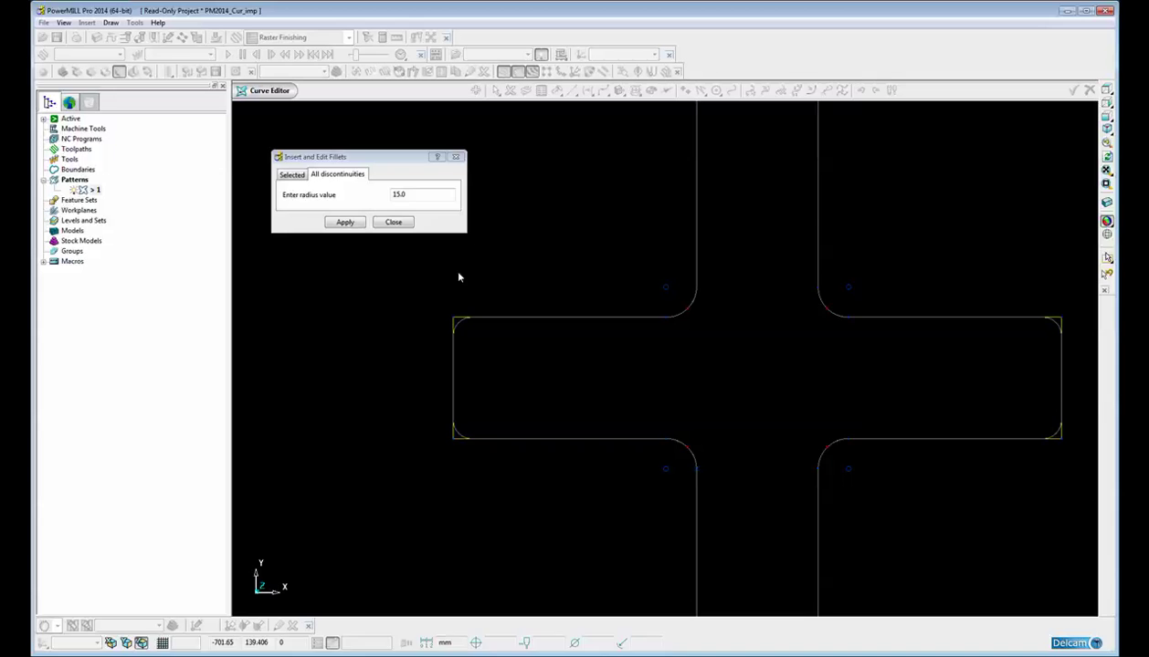
{"action": "left_click_drag", "start_coordinate": [402, 193], "coordinate": [382, 201]}
{"action": "type", "text": "30"}
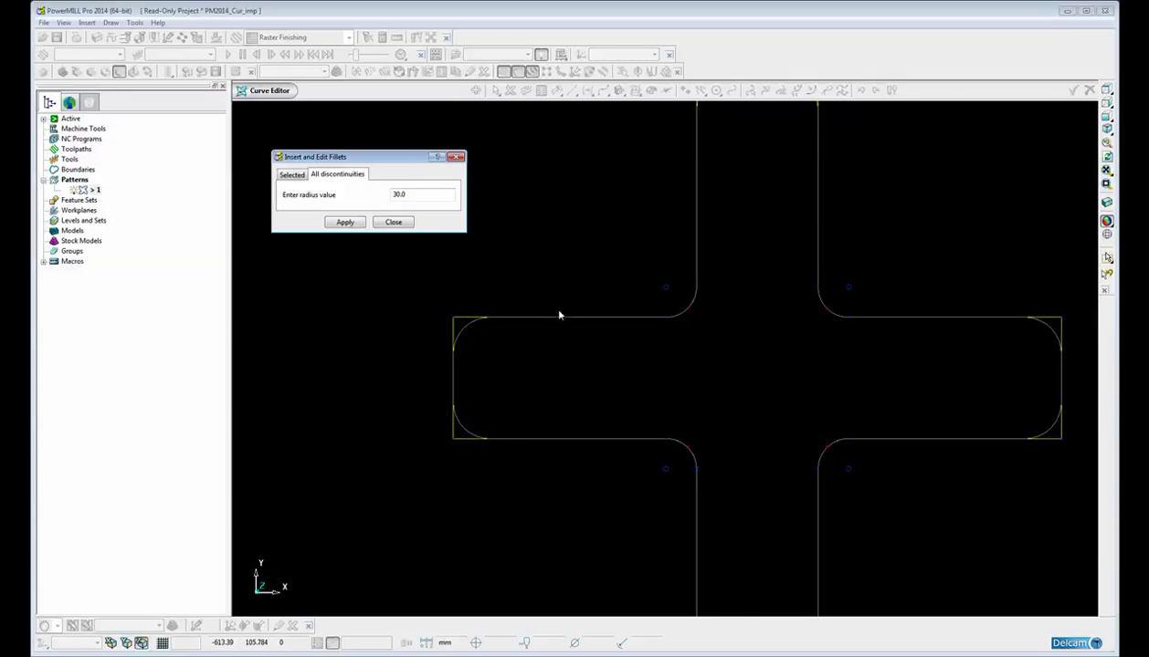
{"action": "scroll", "coordinate": [562, 333], "scroll_direction": "down", "scroll_amount": 2}
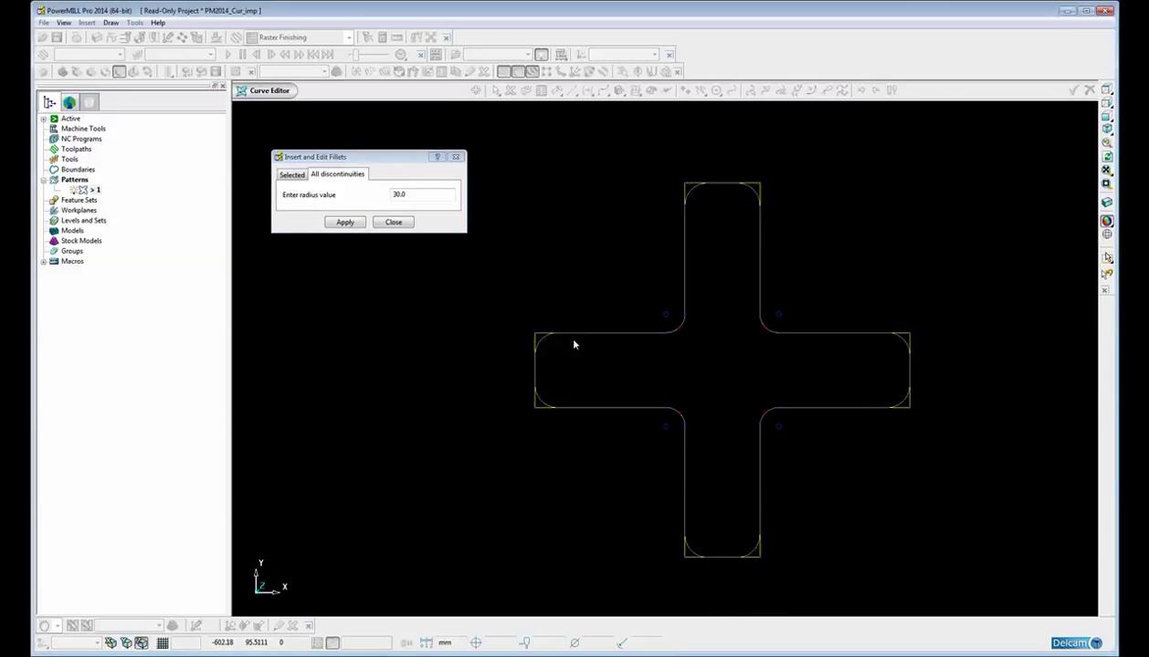
{"action": "scroll", "coordinate": [564, 329], "scroll_direction": "up", "scroll_amount": 1}
{"action": "scroll", "coordinate": [575, 336], "scroll_direction": "up", "scroll_amount": 1}
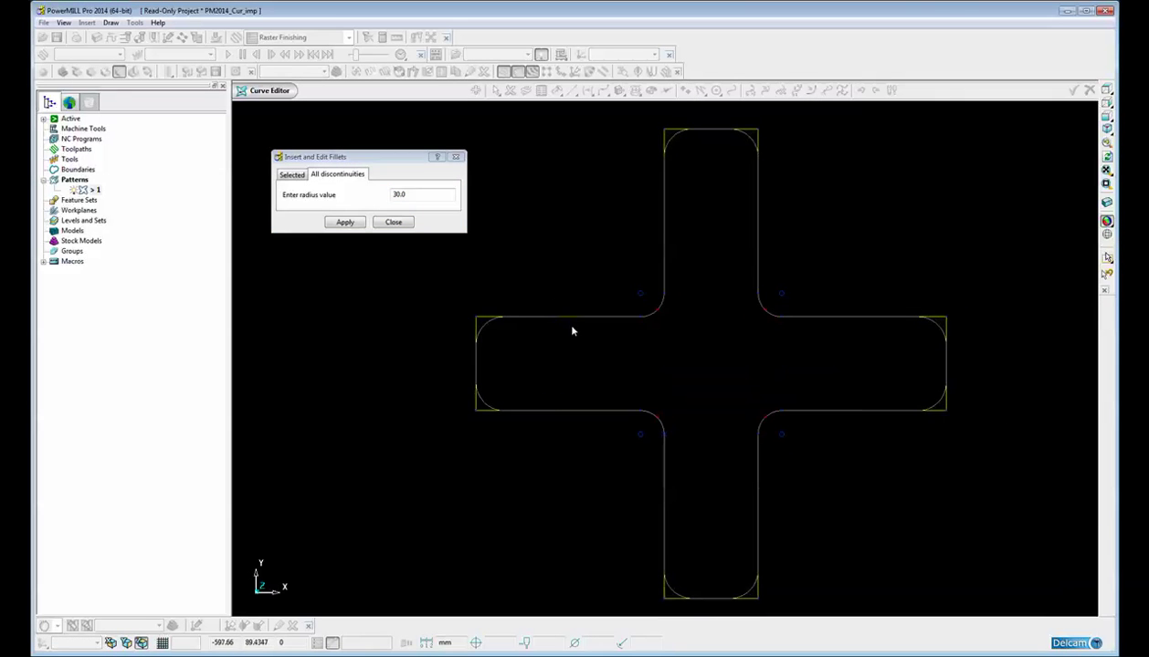
{"action": "scroll", "coordinate": [575, 338], "scroll_direction": "down", "scroll_amount": 1}
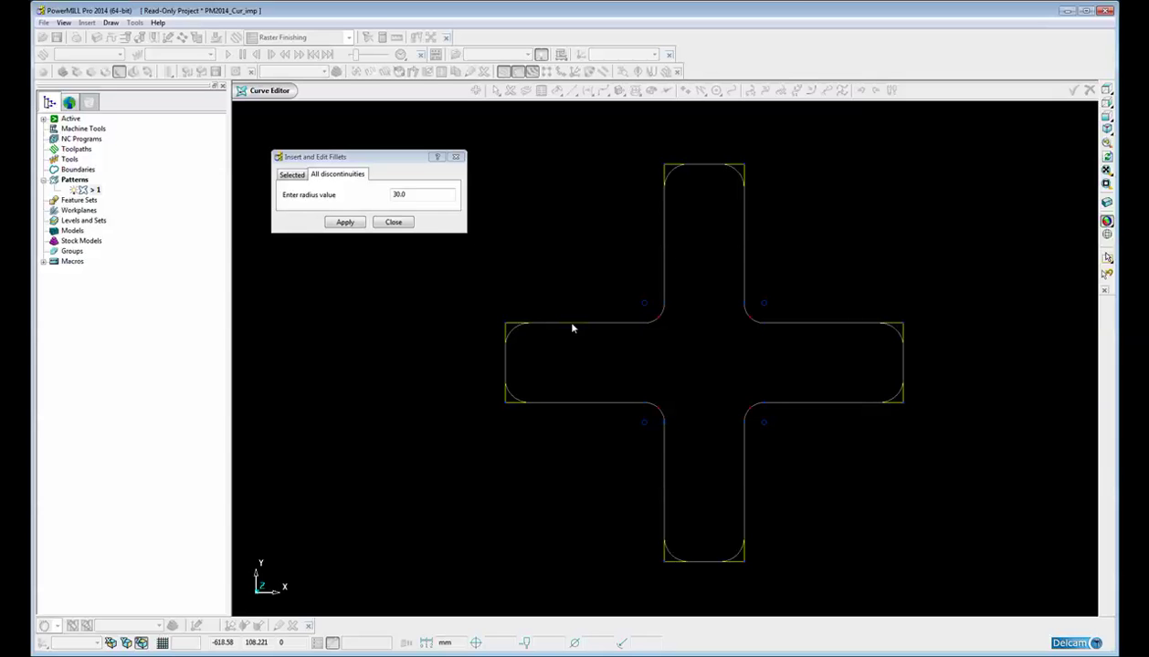
On the Selected tab, pick the upper-left inner corner and enter radius 6.
{"action": "left_click", "coordinate": [292, 174]}
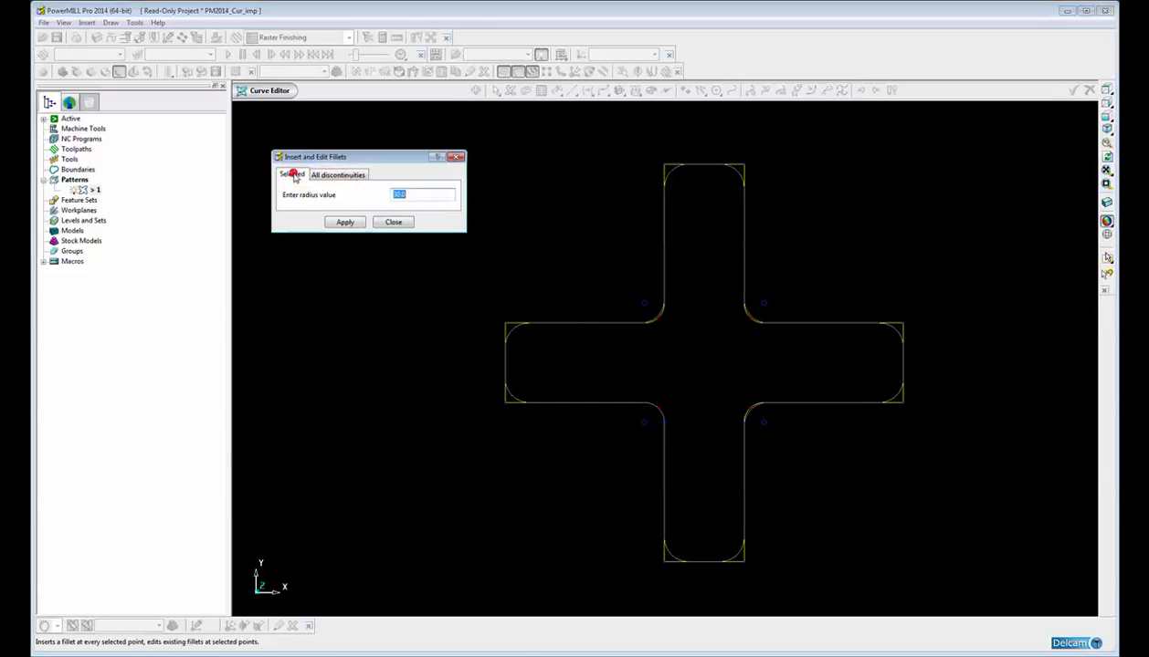
{"action": "left_click", "coordinate": [508, 324]}
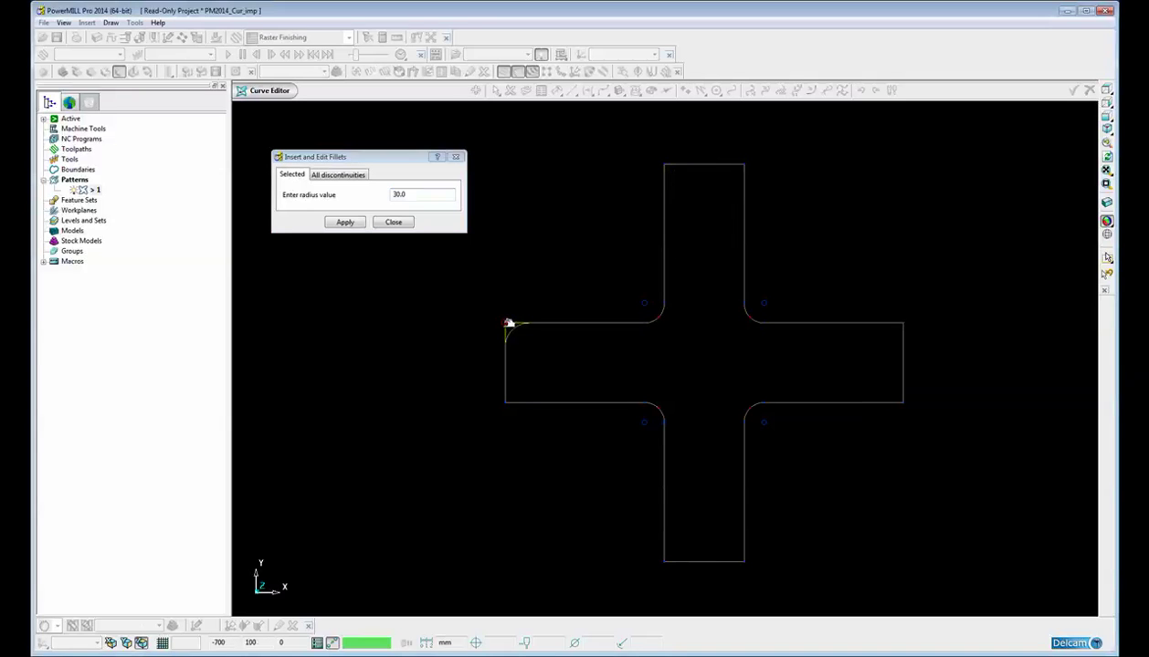
{"action": "left_click", "coordinate": [646, 304]}
{"action": "double_click", "coordinate": [410, 194]}
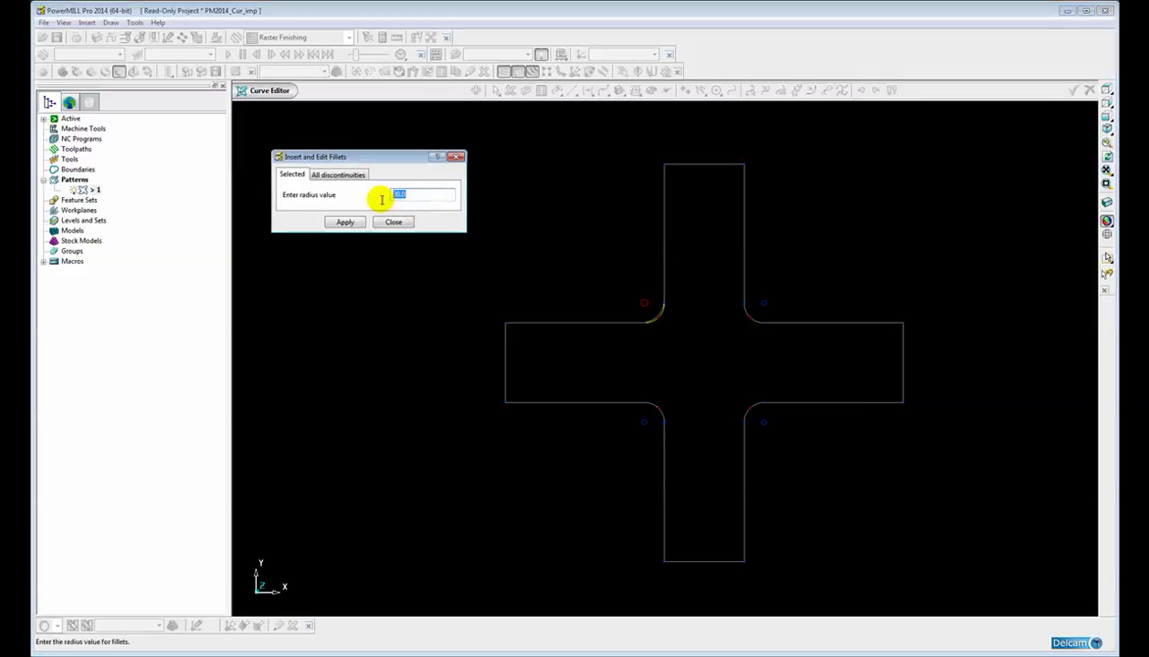
{"action": "type", "text": "6"}
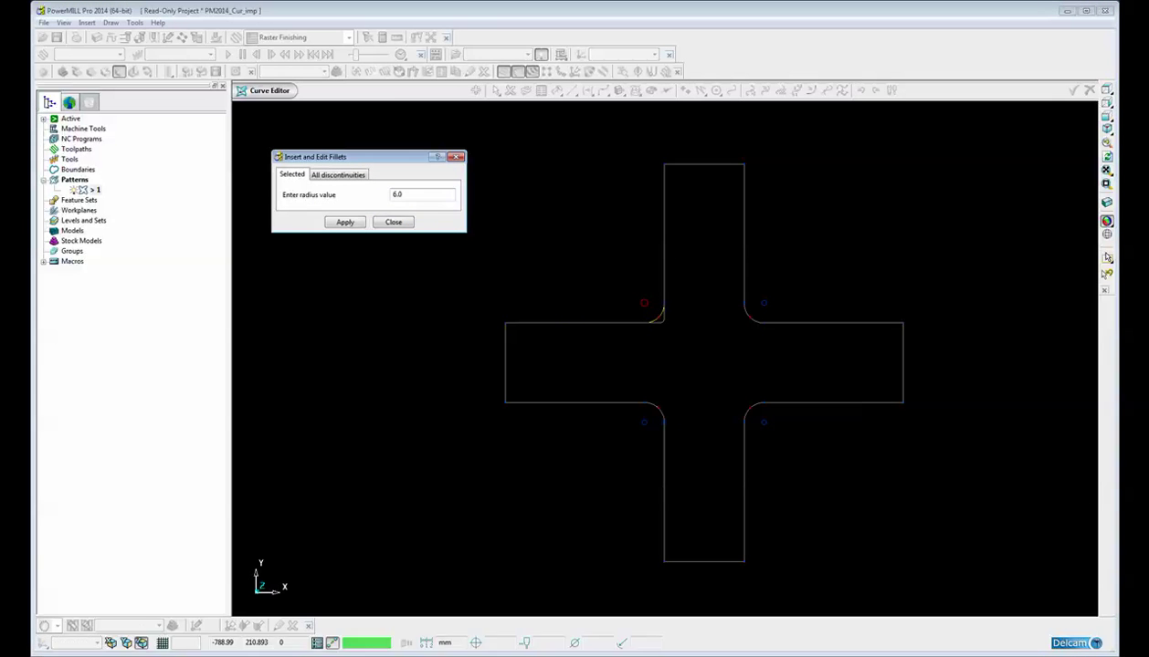
Pick the bottom-left outer corner and apply the 6.0 fillet there.
{"action": "scroll", "coordinate": [503, 319], "scroll_direction": "up", "scroll_amount": 3}
{"action": "middle_click_drag", "start_coordinate": [527, 343], "coordinate": [577, 367], "text": "shift"}
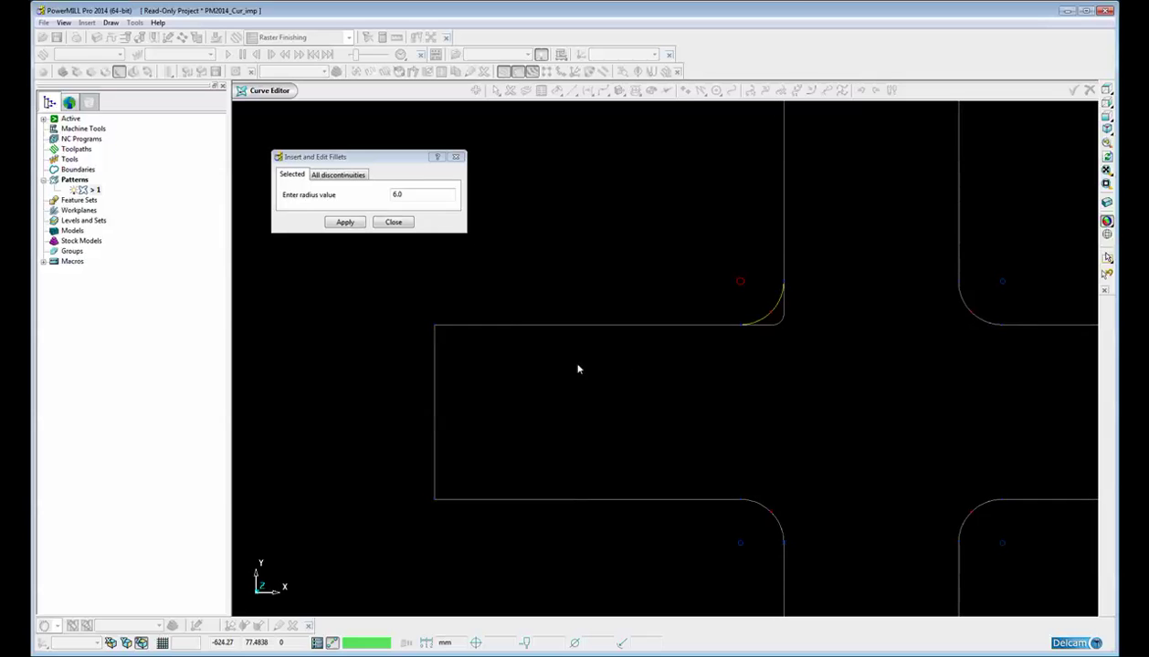
{"action": "left_click", "coordinate": [437, 326]}
{"action": "left_click", "coordinate": [435, 499]}
{"action": "left_click", "coordinate": [392, 194]}
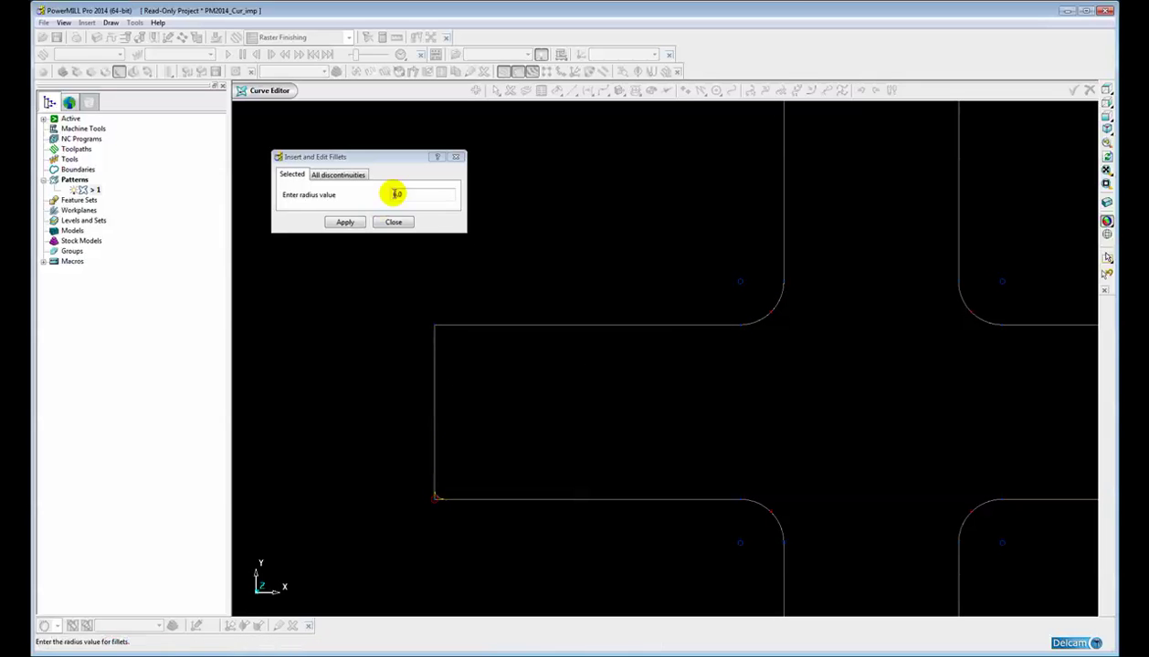
{"action": "key", "text": "Return"}
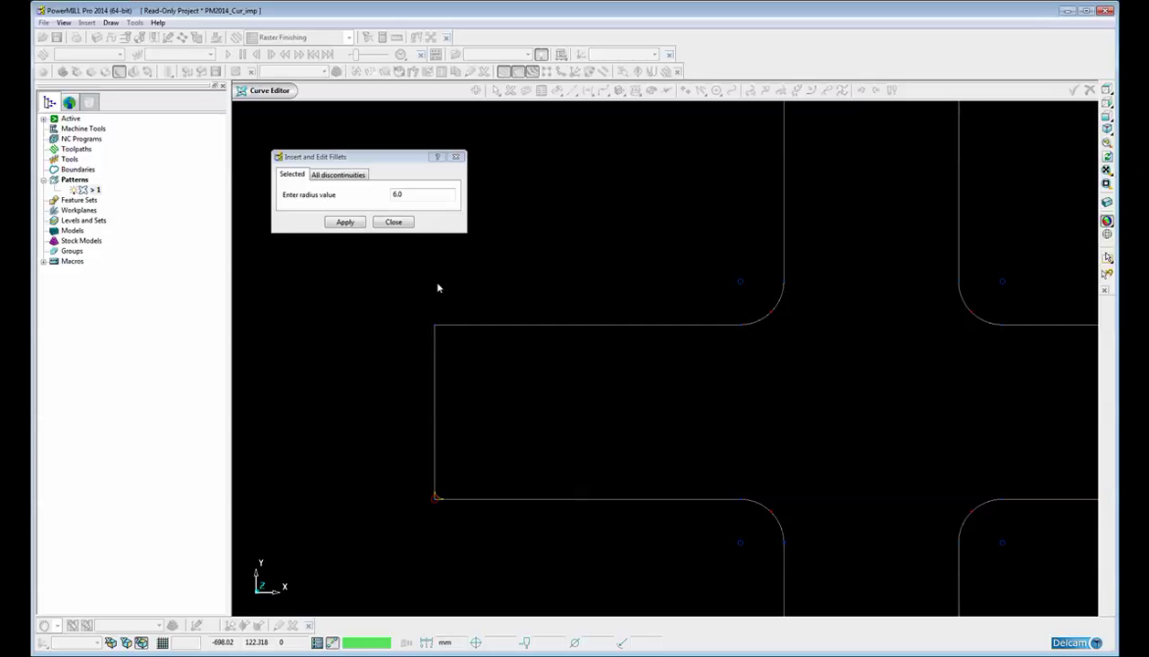
Pick the upper-right, other upper and lower-right inner corners for filleting.
{"action": "left_click", "coordinate": [739, 281]}
{"action": "left_click", "coordinate": [997, 284]}
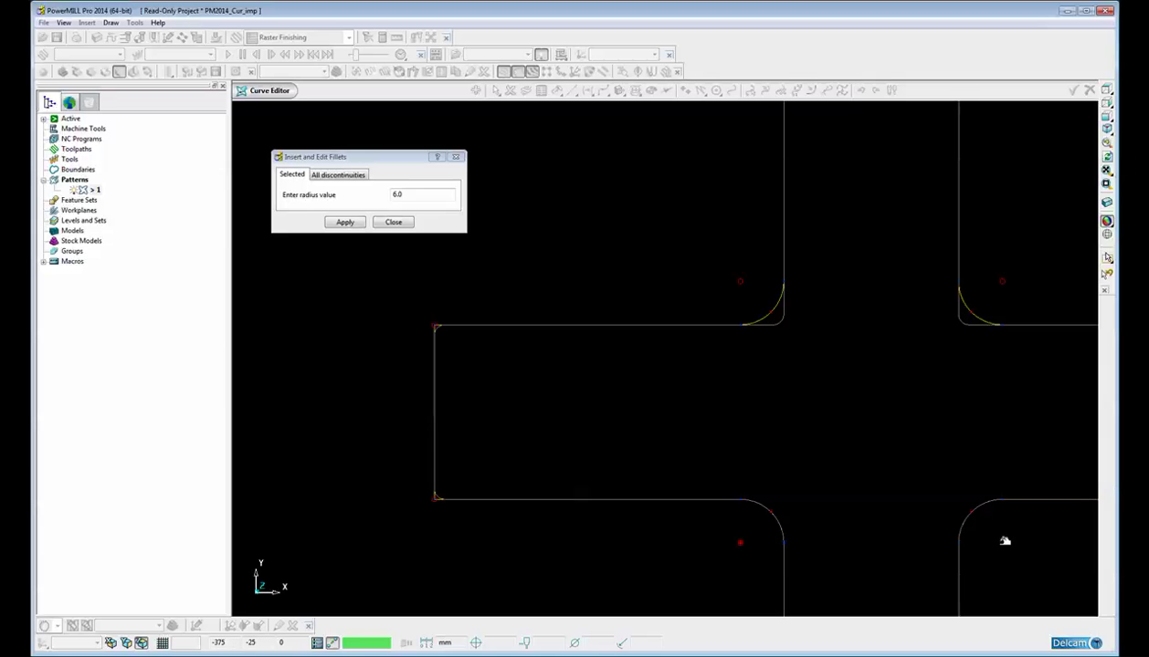
{"action": "left_click", "coordinate": [1005, 542]}
{"action": "scroll", "coordinate": [739, 484], "scroll_direction": "down", "scroll_amount": 5}
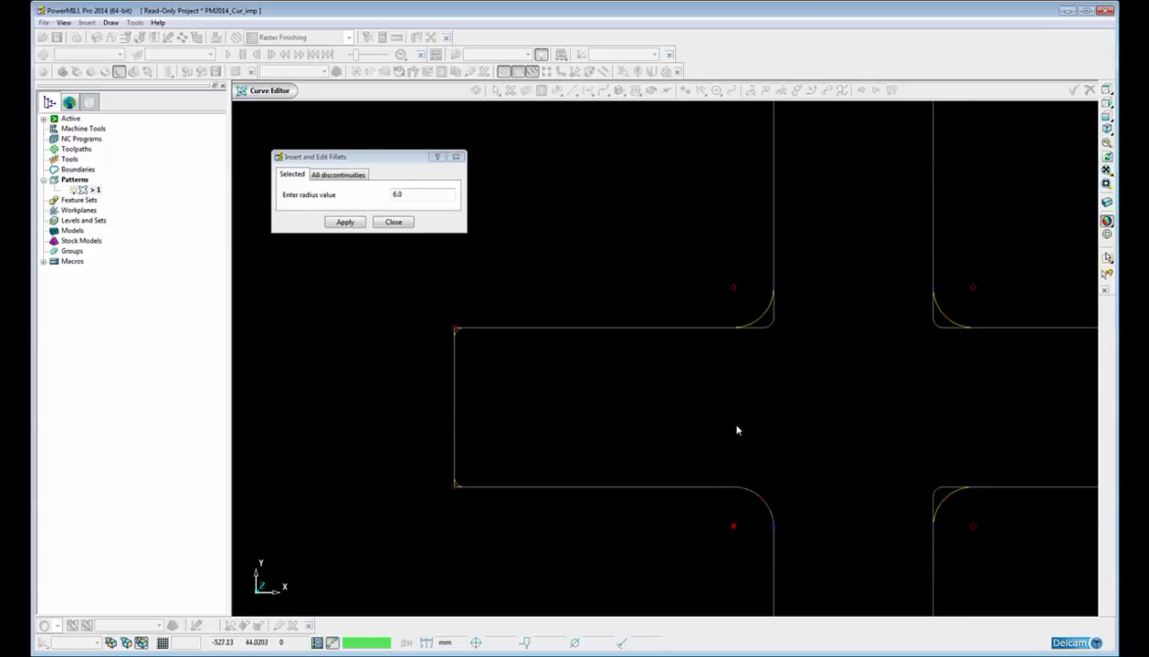
{"action": "left_click", "coordinate": [406, 200]}
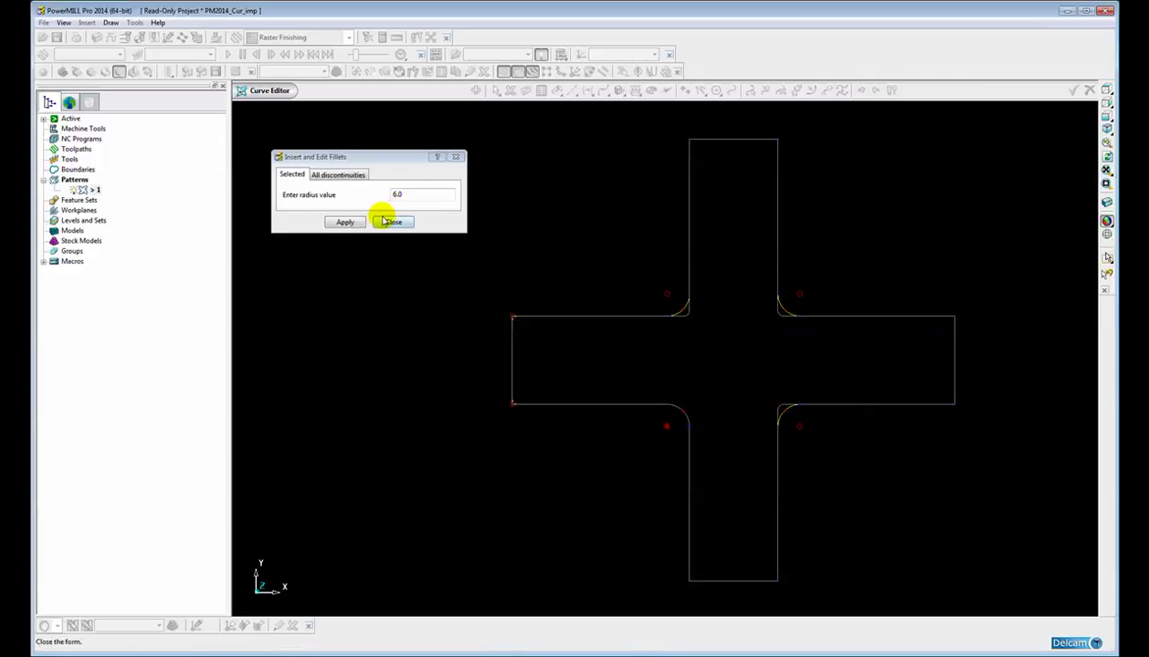
Apply 40.0 radius fillets to all discontinuities of the cross and close the dialog.
{"action": "left_click", "coordinate": [322, 174]}
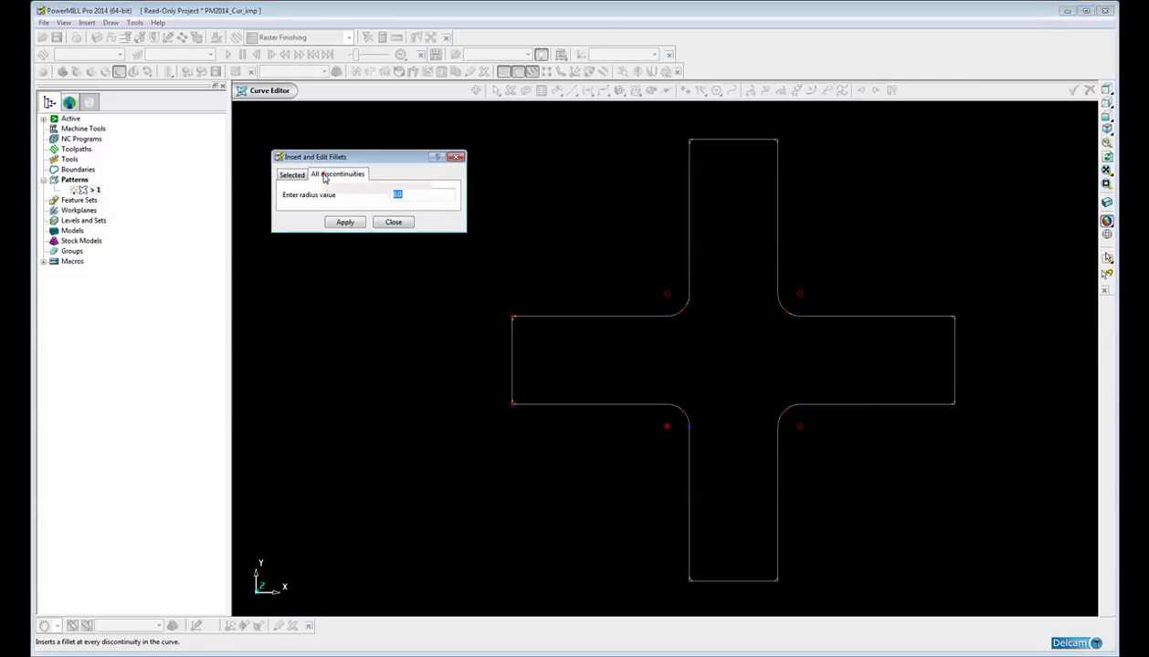
{"action": "left_click", "coordinate": [409, 197]}
{"action": "left_click_drag", "start_coordinate": [410, 195], "coordinate": [386, 194]}
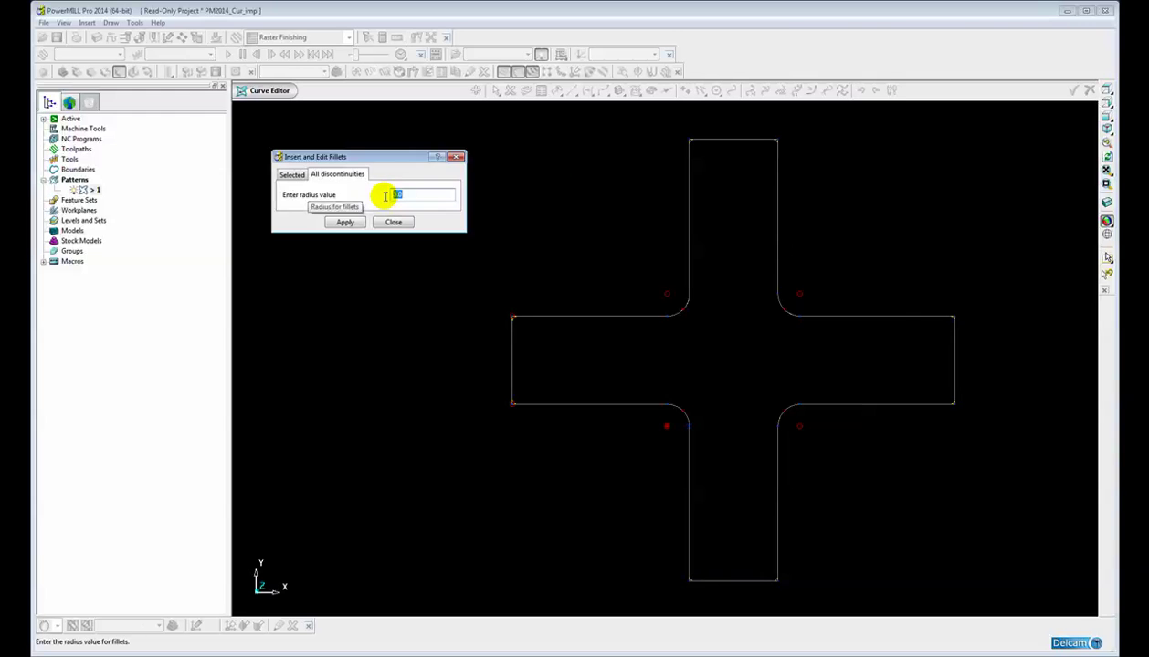
{"action": "type", "text": "40"}
{"action": "key", "text": "Return"}
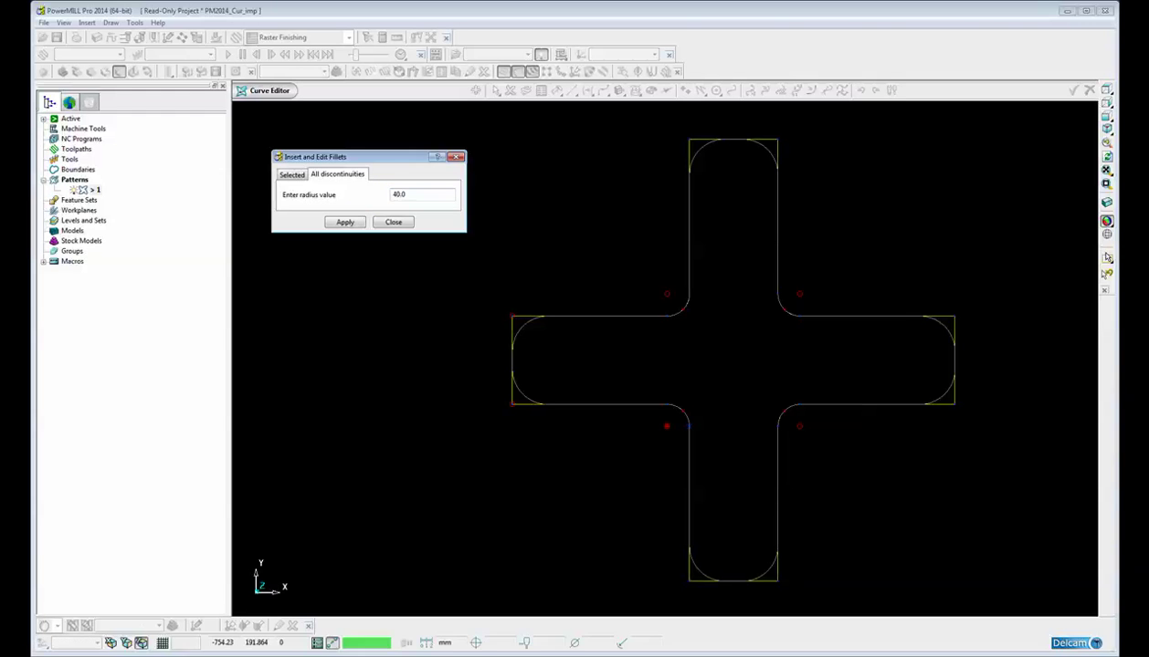
{"action": "left_click", "coordinate": [344, 224]}
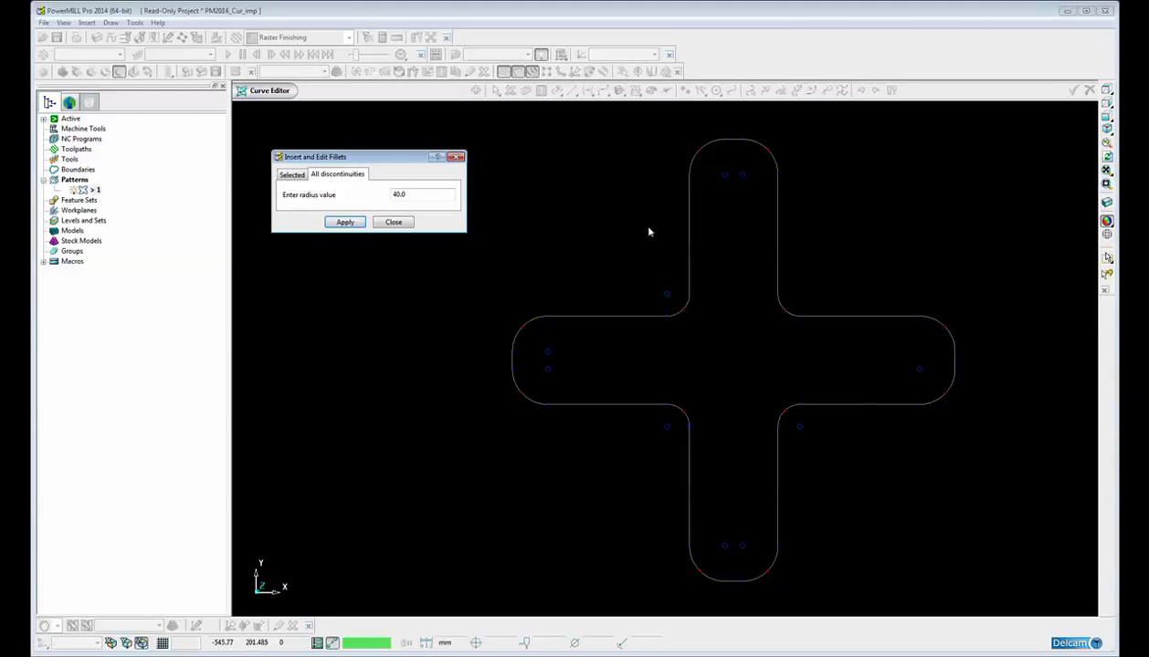
{"action": "left_click", "coordinate": [393, 222]}
{"action": "scroll", "coordinate": [849, 322], "scroll_direction": "down", "scroll_amount": 3}
{"action": "middle_click_drag", "start_coordinate": [900, 342], "coordinate": [375, 334], "text": "shift"}
Select the green wave's first peak point and start Bezier tangent editing.
{"action": "middle_click_drag", "start_coordinate": [502, 339], "coordinate": [457, 332], "text": "shift"}
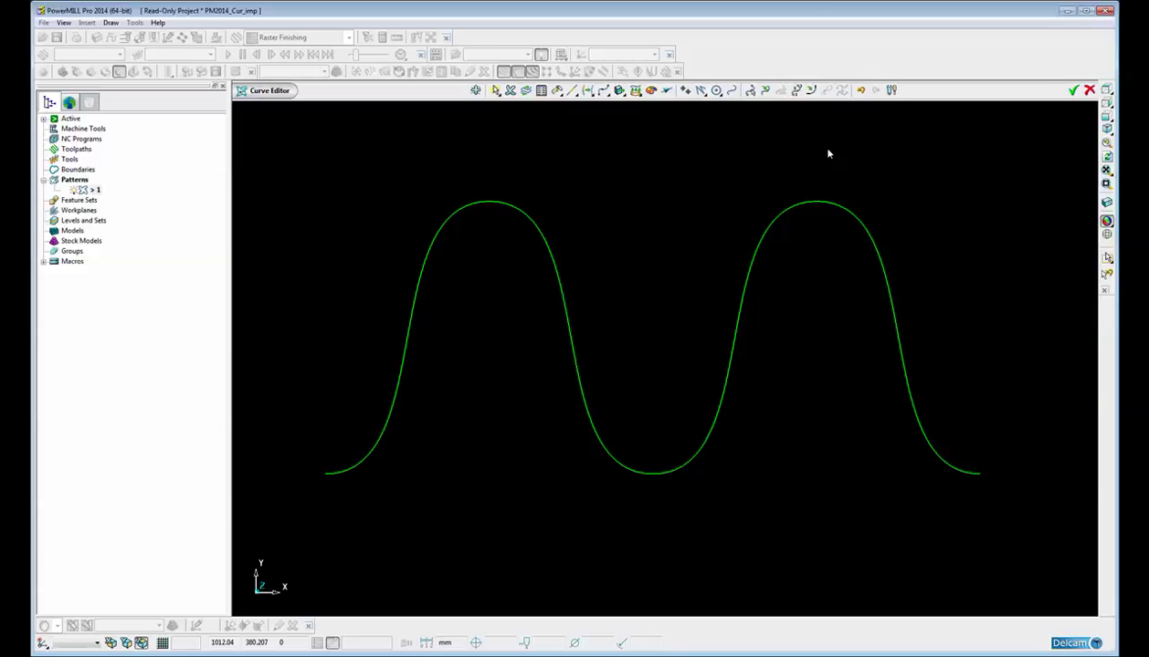
{"action": "left_click", "coordinate": [521, 211]}
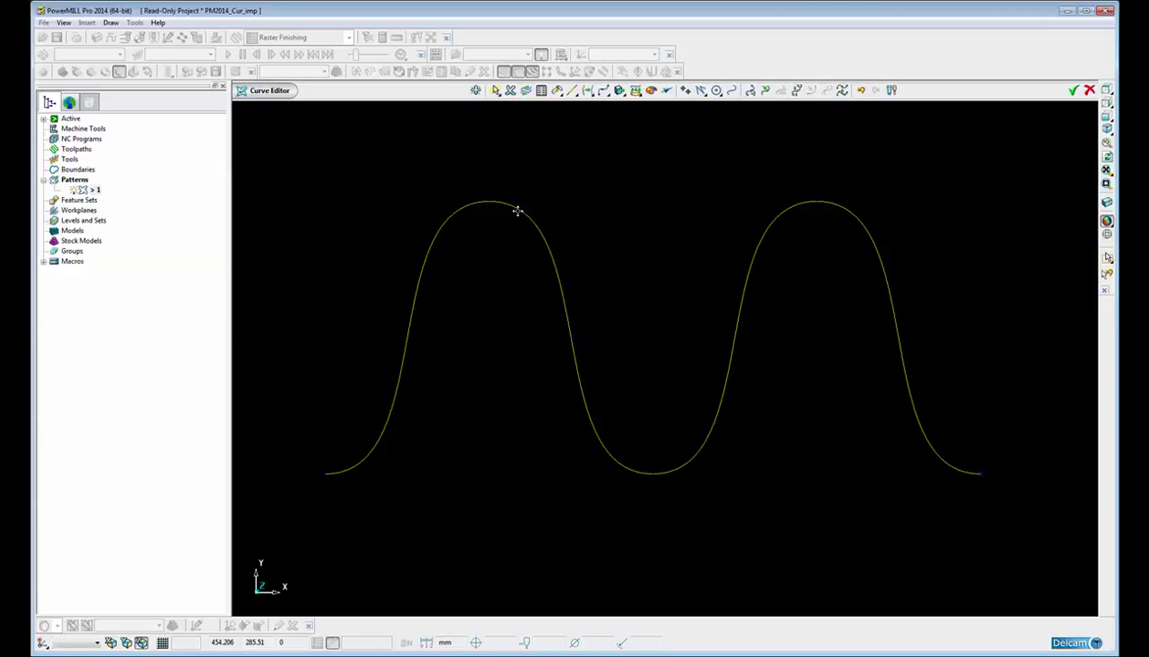
{"action": "left_click", "coordinate": [493, 200]}
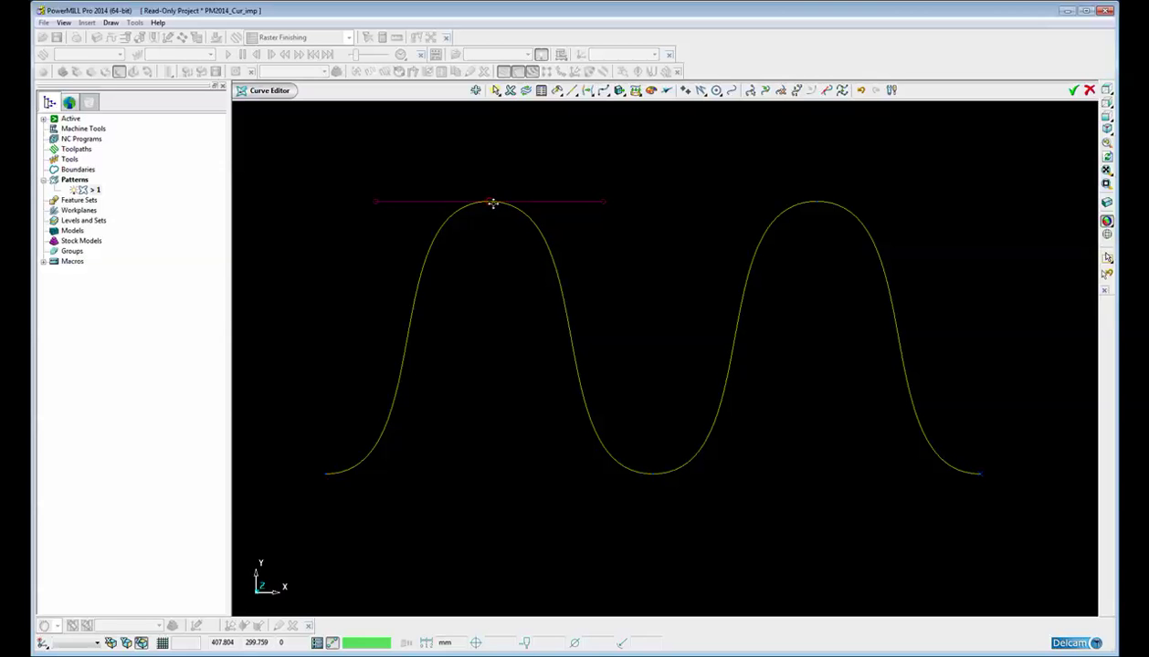
{"action": "left_click", "coordinate": [825, 90]}
Drag the peak's right and left tangents to reshape the hump, then undo the last drag.
{"action": "left_click_drag", "start_coordinate": [603, 200], "coordinate": [676, 157]}
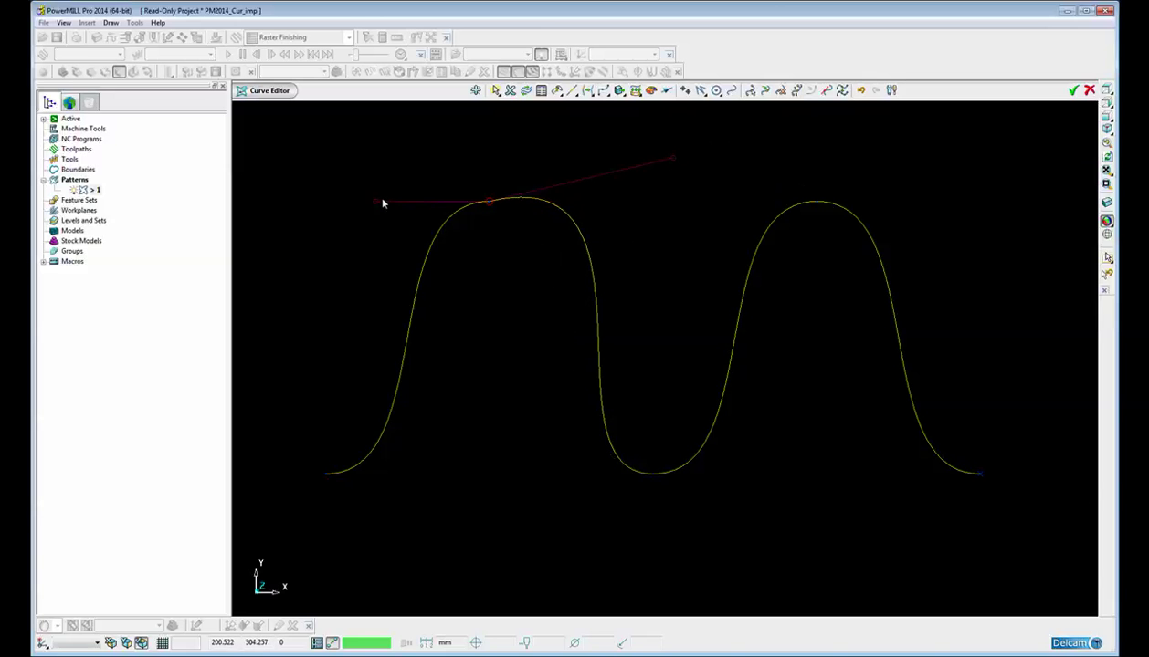
{"action": "left_click_drag", "start_coordinate": [379, 200], "coordinate": [321, 170]}
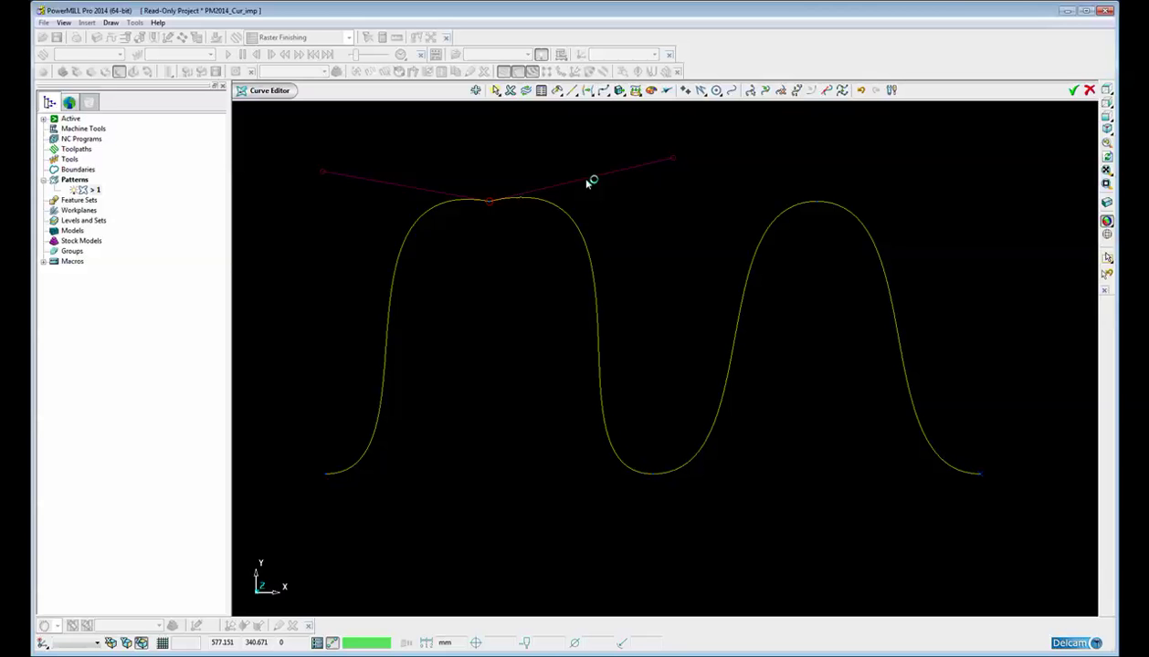
{"action": "left_click", "coordinate": [860, 89]}
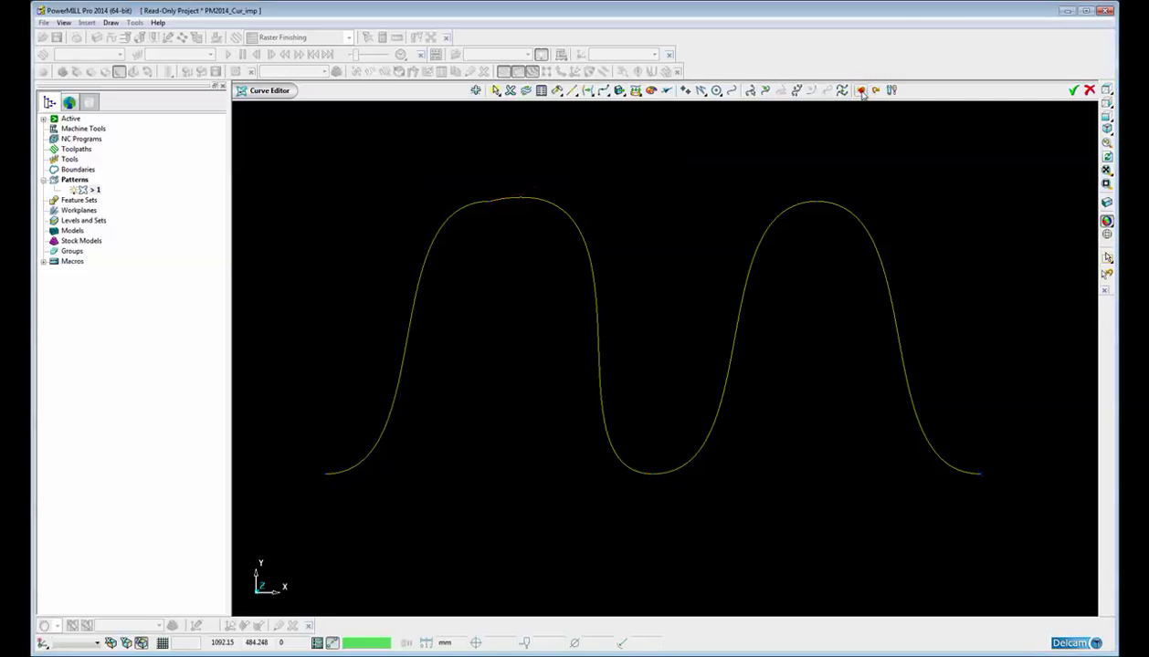
Undo the remaining change and open the Tangent Editor on the left hump's apex.
{"action": "left_click", "coordinate": [842, 90]}
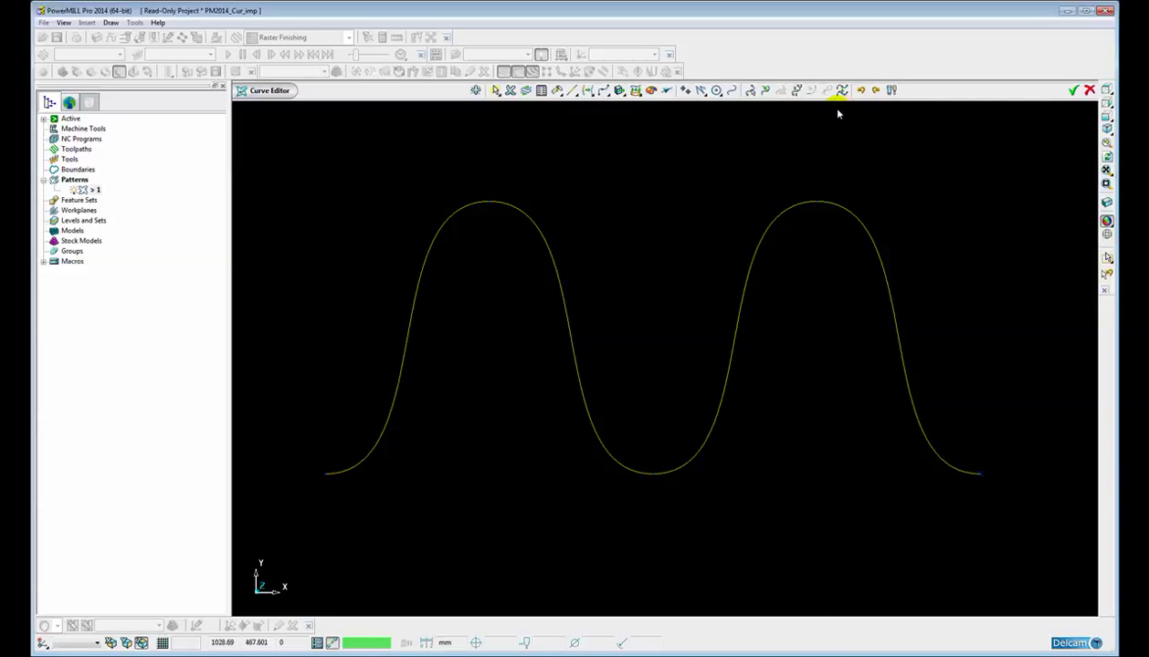
{"action": "left_click", "coordinate": [490, 201]}
{"action": "left_click", "coordinate": [826, 90]}
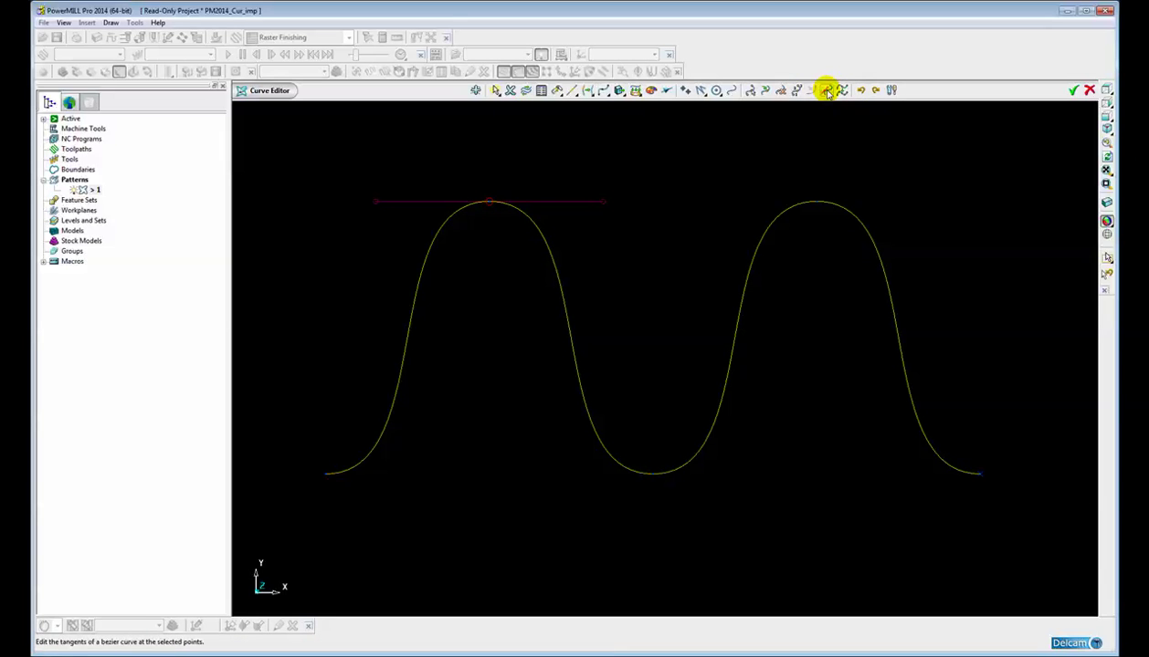
{"action": "middle_click_drag", "start_coordinate": [639, 248], "coordinate": [677, 315], "text": "shift"}
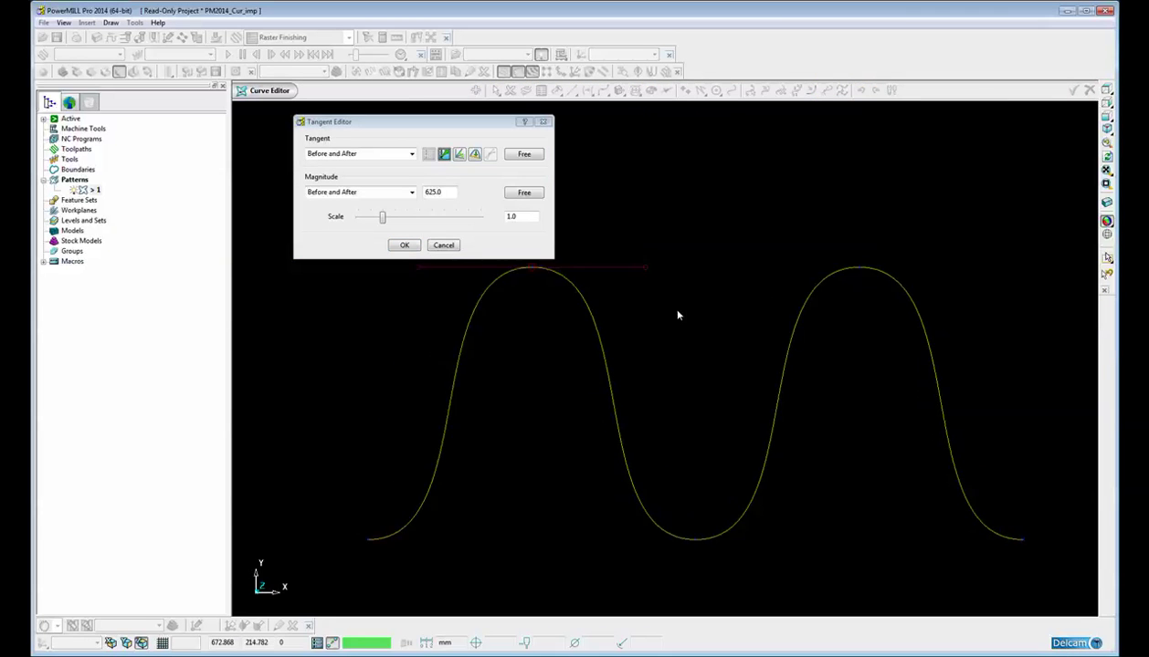
{"action": "left_click_drag", "start_coordinate": [438, 123], "coordinate": [416, 130]}
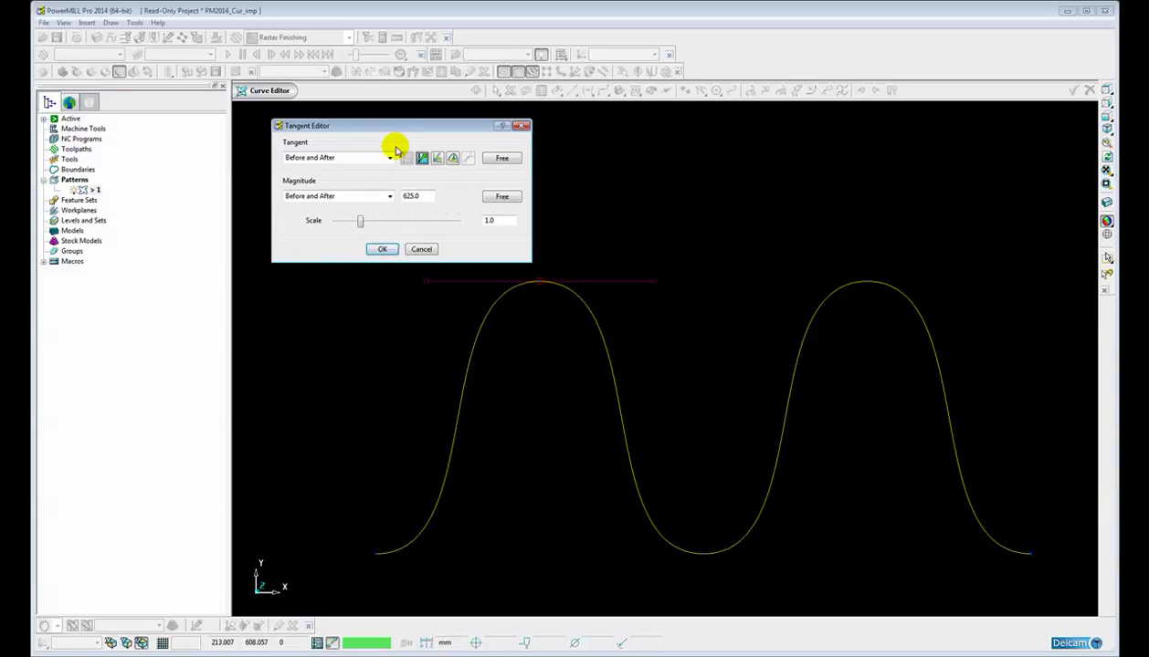
Set the tangent scale to 2 so the peak's magnitude becomes 1250.0.
{"action": "left_click", "coordinate": [391, 195]}
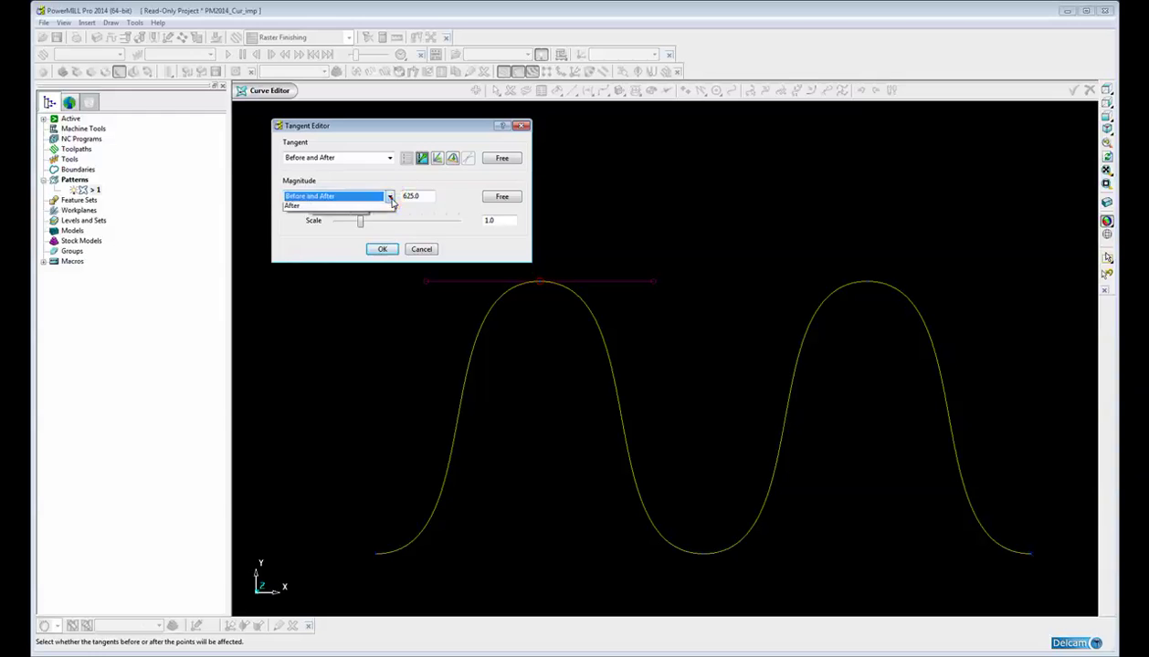
{"action": "left_click", "coordinate": [392, 196]}
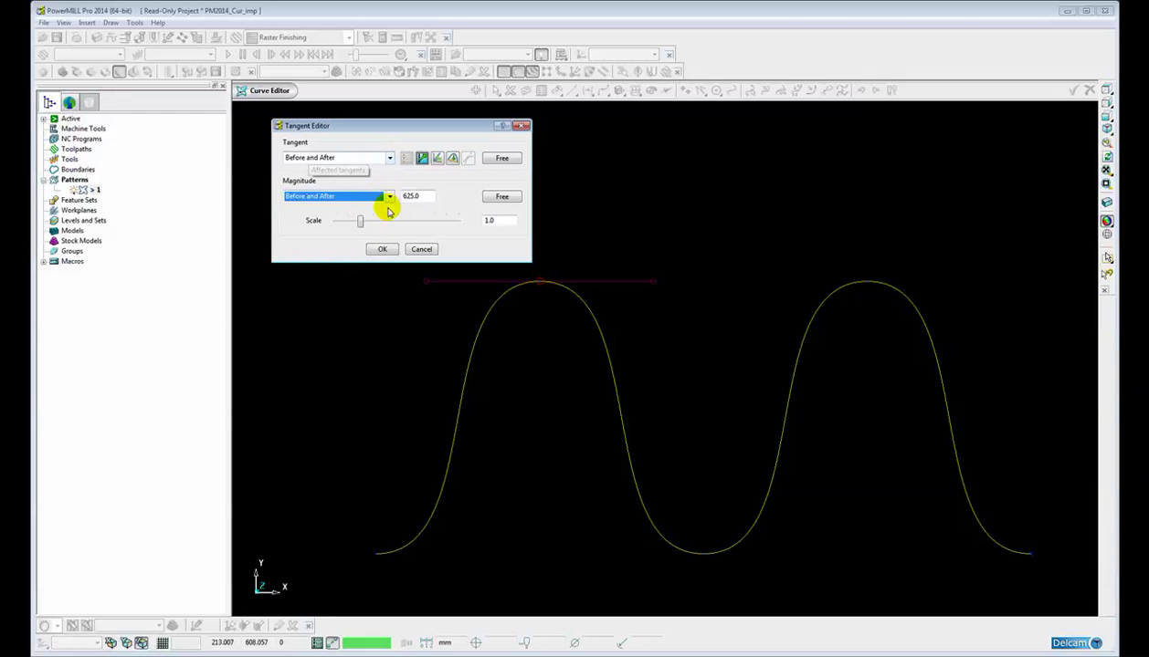
{"action": "mouse_move", "coordinate": [361, 222]}
{"action": "left_mouse_down"}
{"action": "mouse_move", "coordinate": [413, 223]}
{"action": "mouse_move", "coordinate": [372, 223]}
{"action": "left_mouse_up"}
{"action": "left_click", "coordinate": [493, 220]}
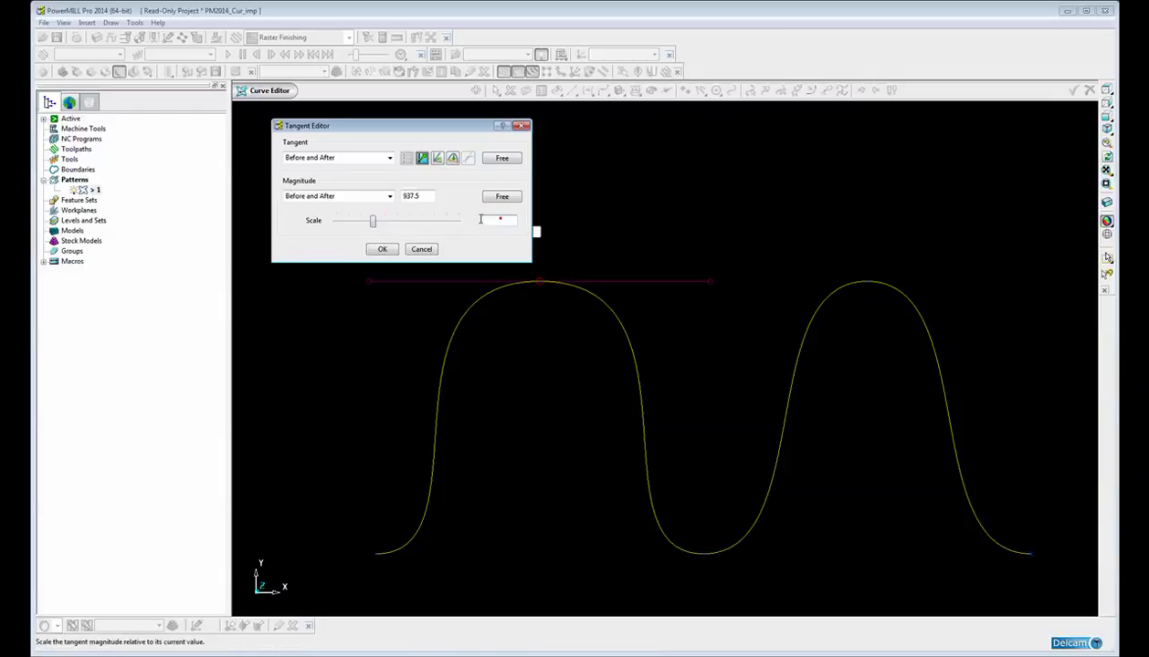
{"action": "left_click_drag", "start_coordinate": [522, 222], "coordinate": [468, 221]}
{"action": "type", "text": "2"}
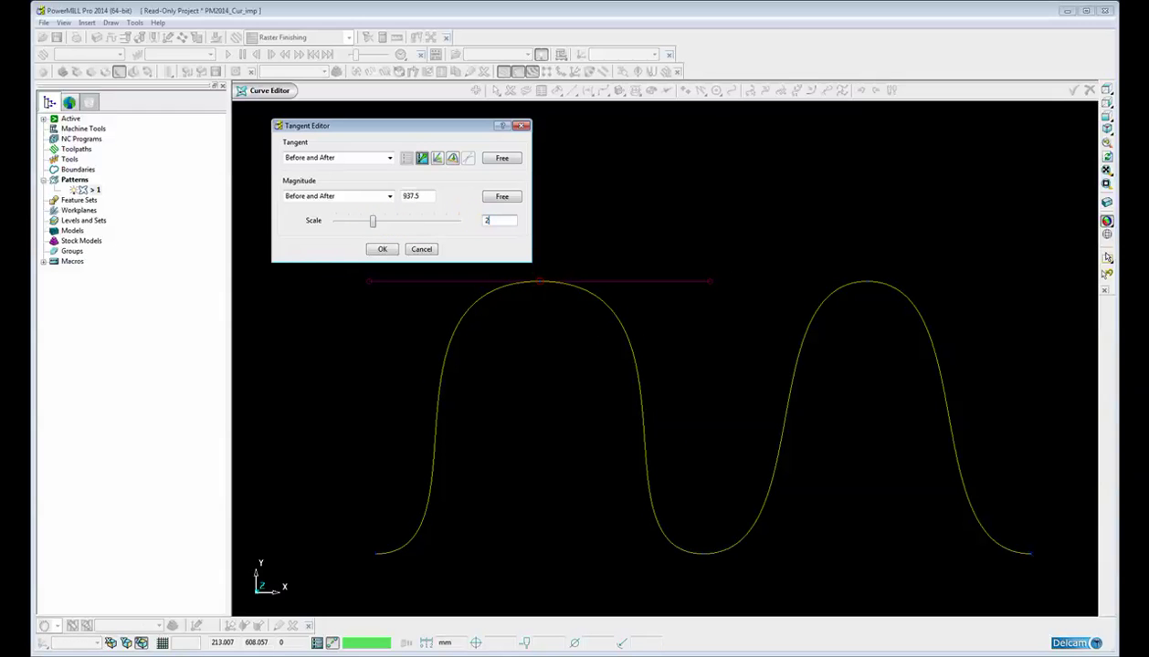
{"action": "key", "text": "Tab"}
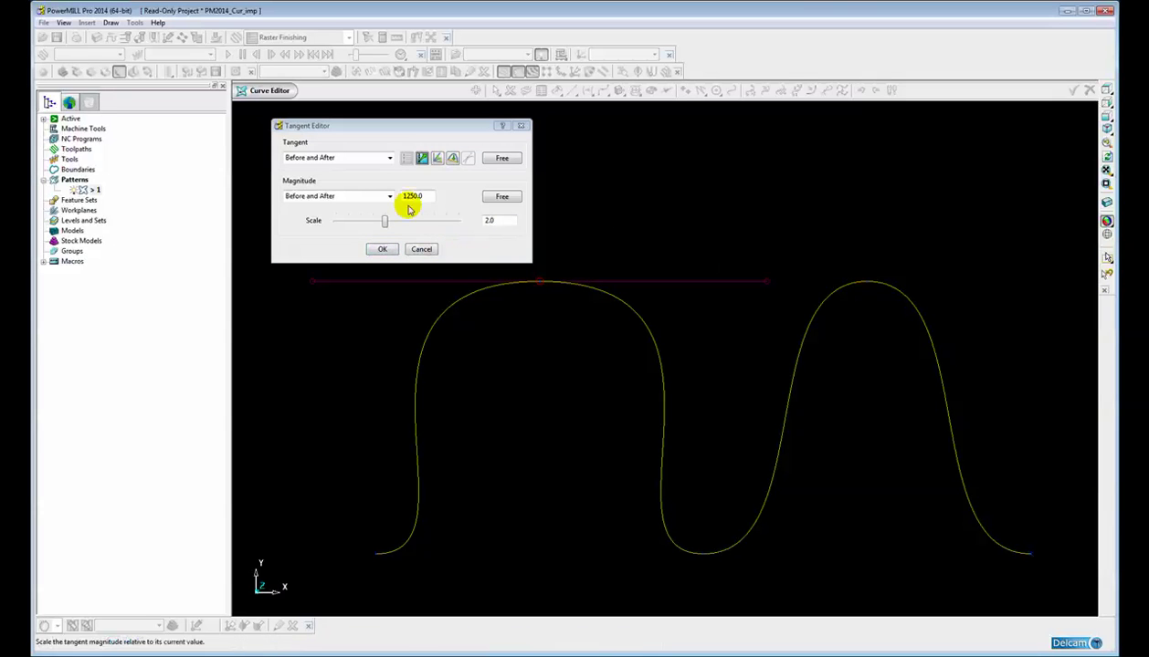
Try Free and Straighten tangents at the left peak, then a 45 degree azimuth.
{"action": "left_click", "coordinate": [500, 198]}
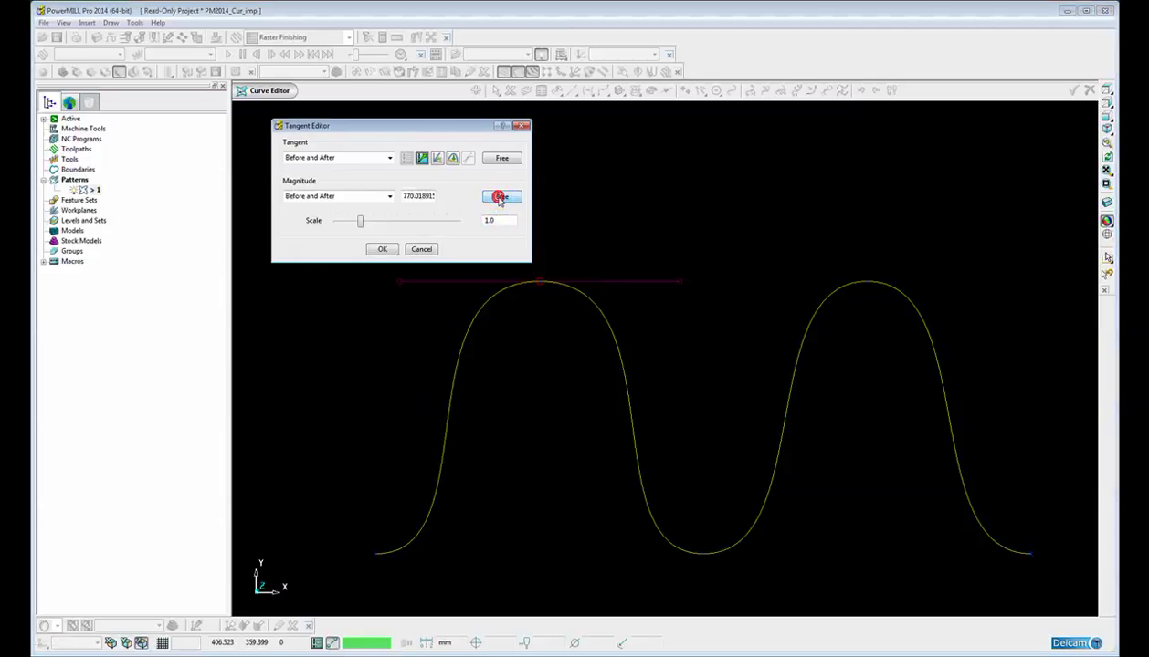
{"action": "left_click", "coordinate": [452, 160]}
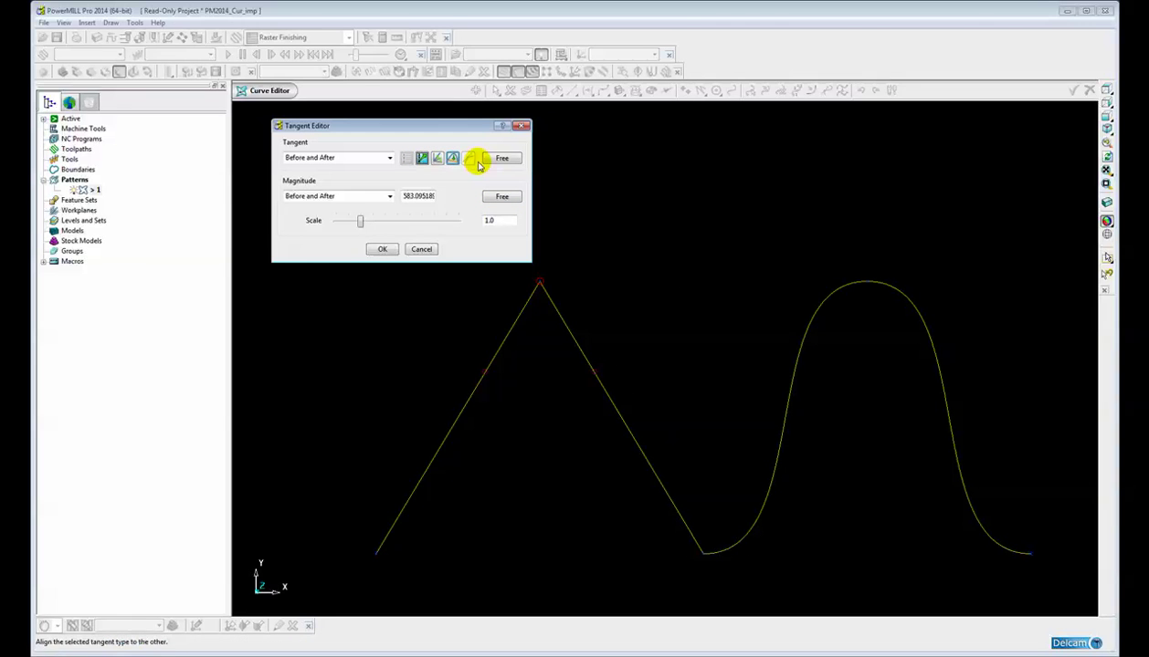
{"action": "left_click", "coordinate": [483, 159]}
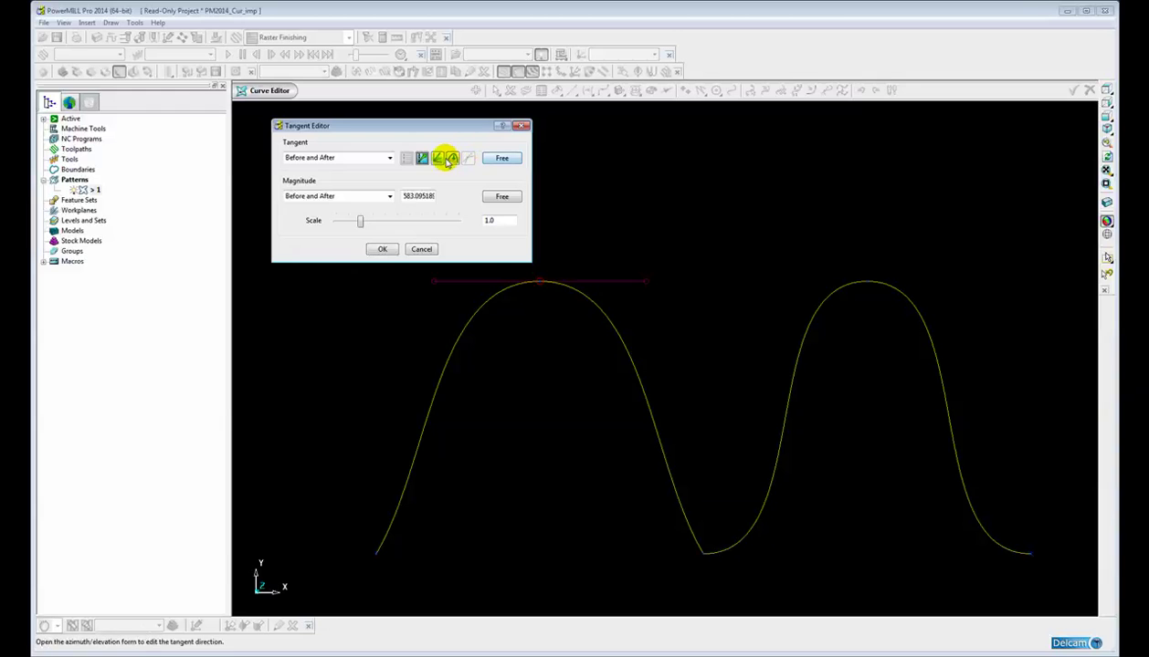
{"action": "left_click", "coordinate": [437, 159]}
{"action": "left_click", "coordinate": [441, 181]}
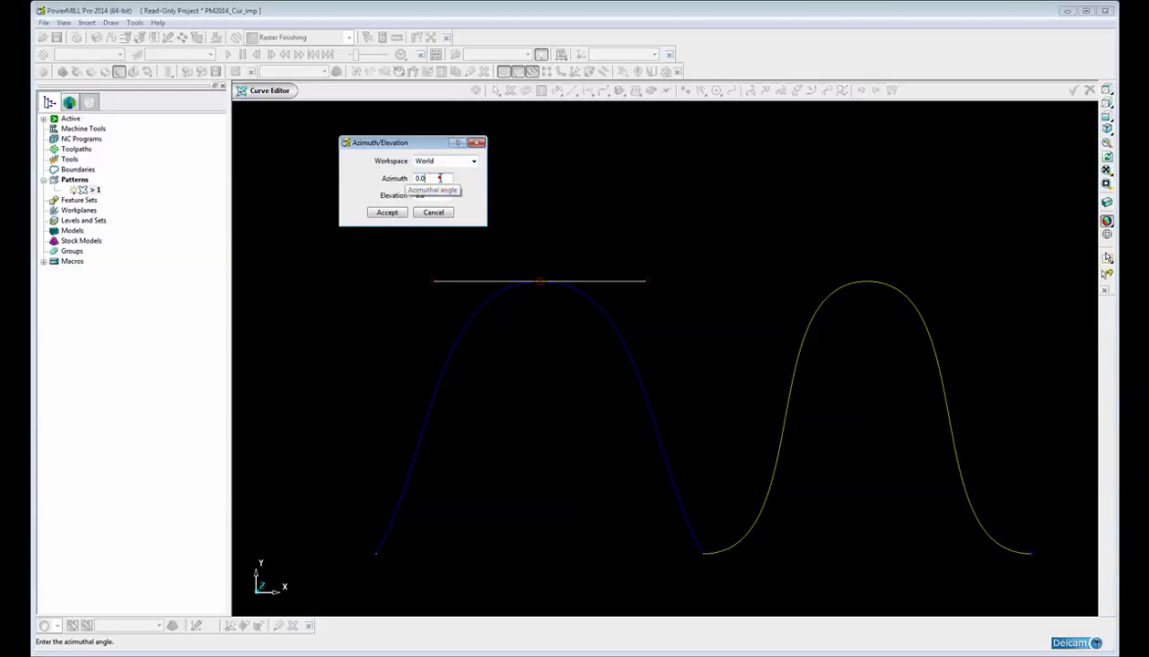
{"action": "double_click", "coordinate": [438, 178]}
{"action": "type", "text": "45"}
{"action": "key", "text": "Tab"}
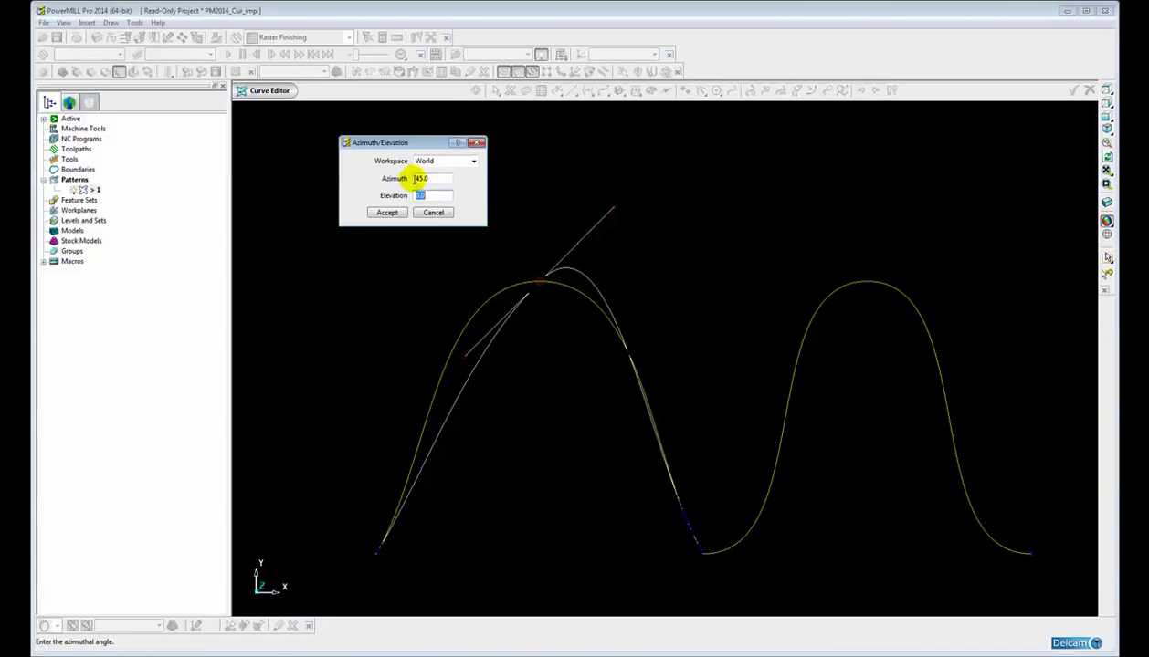
Cancel the angle and direction changes and close the Tangent Editor without keeping them.
{"action": "double_click", "coordinate": [418, 196]}
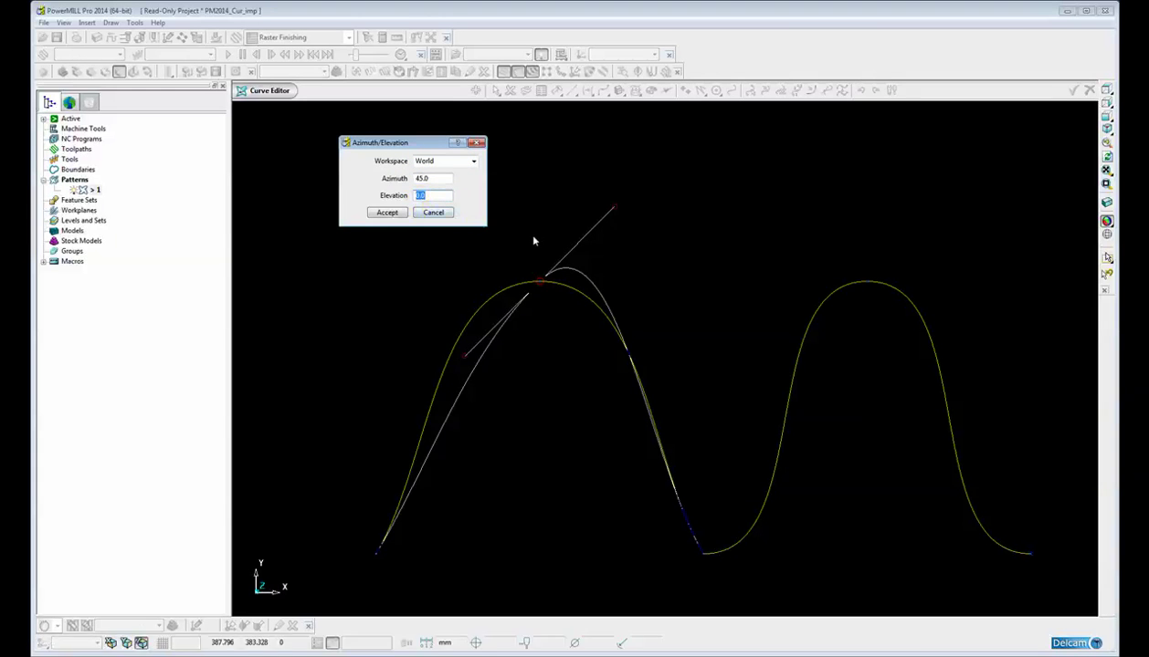
{"action": "left_click", "coordinate": [434, 212]}
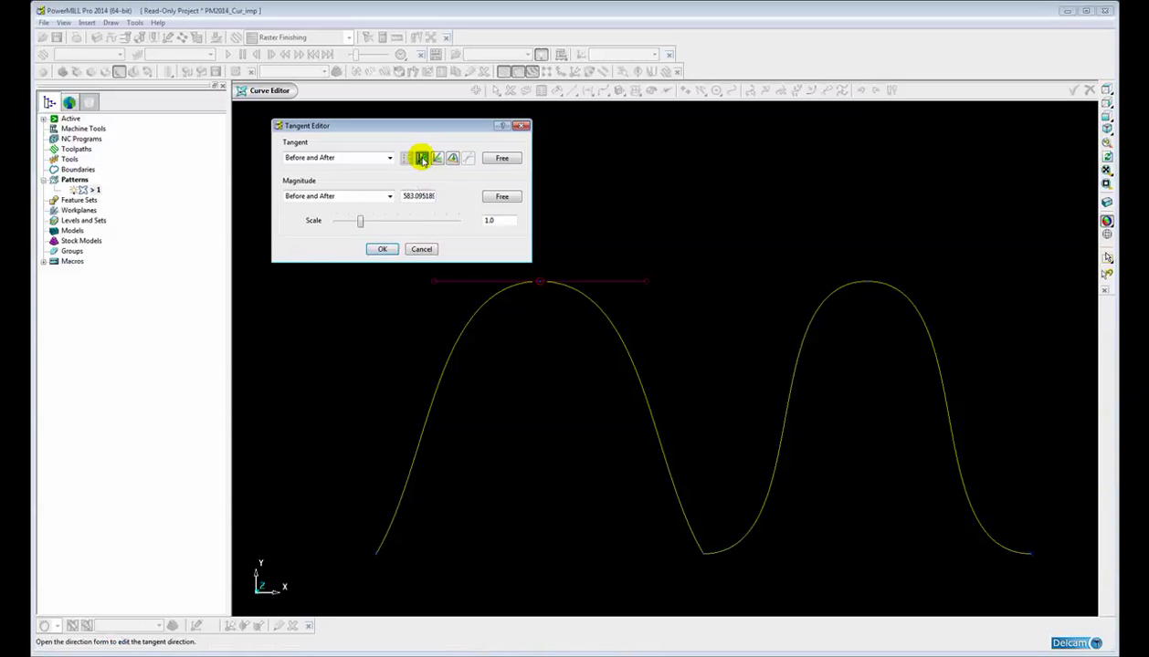
{"action": "left_click", "coordinate": [421, 158]}
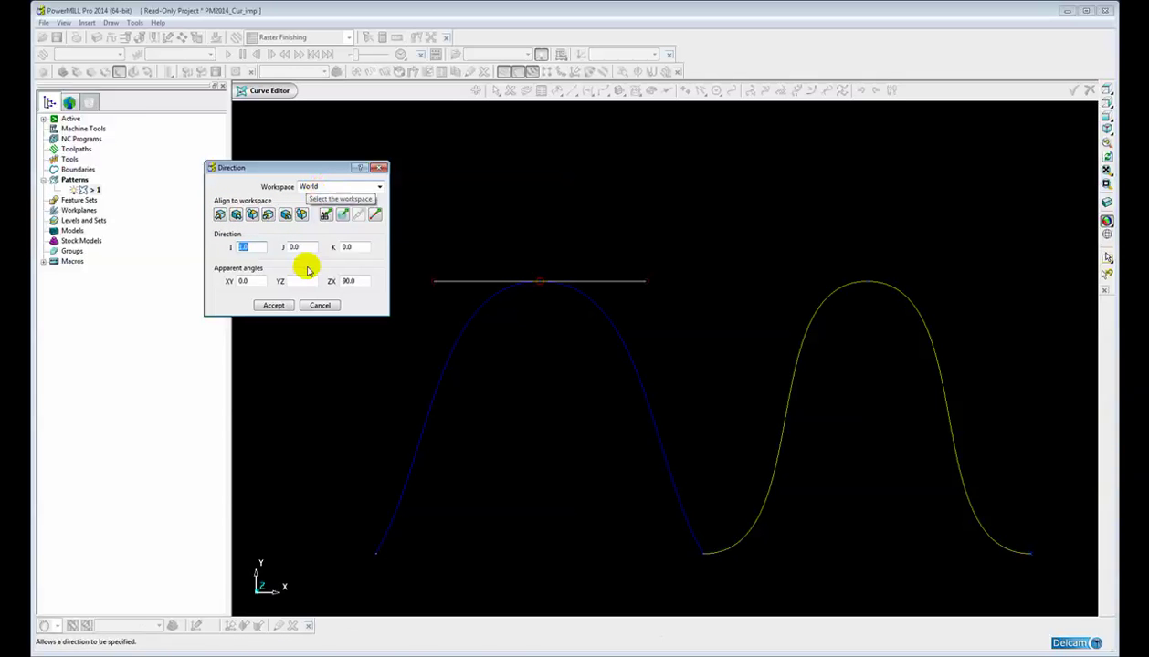
{"action": "left_click", "coordinate": [319, 306]}
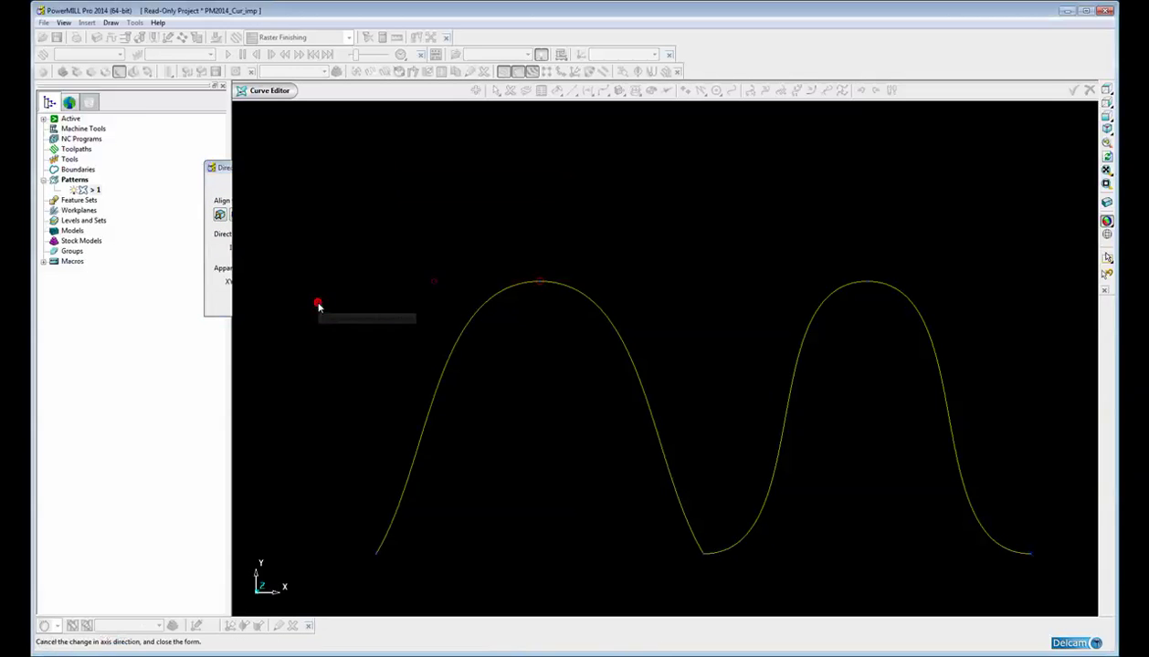
{"action": "left_click", "coordinate": [420, 249]}
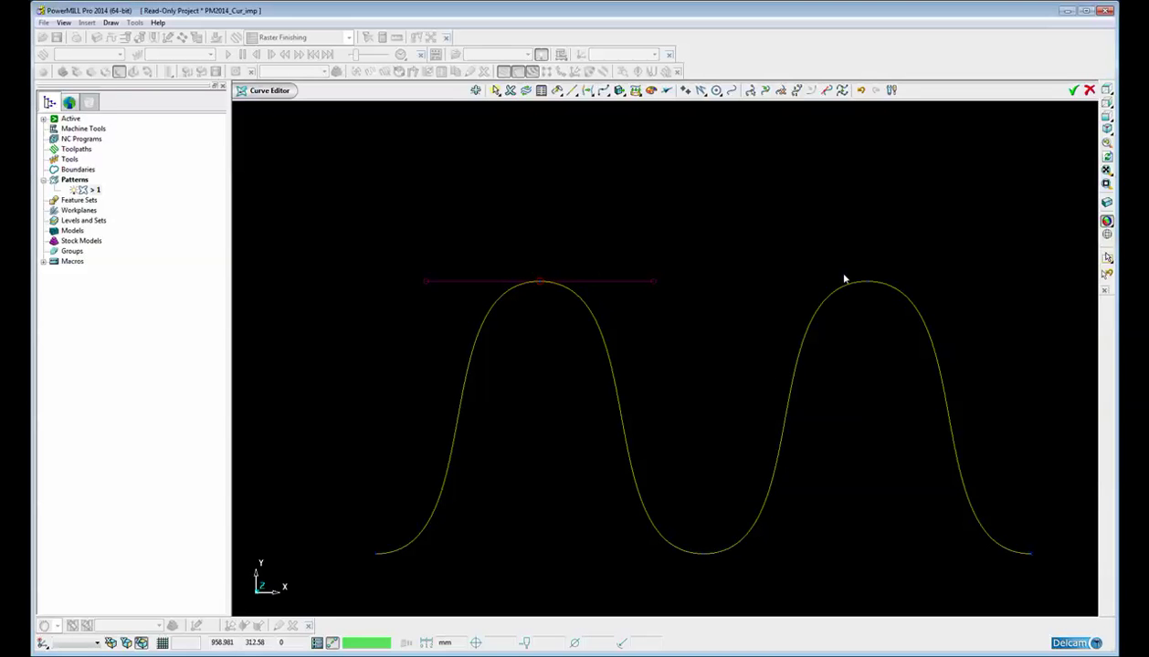
{"action": "left_click", "coordinate": [870, 282]}
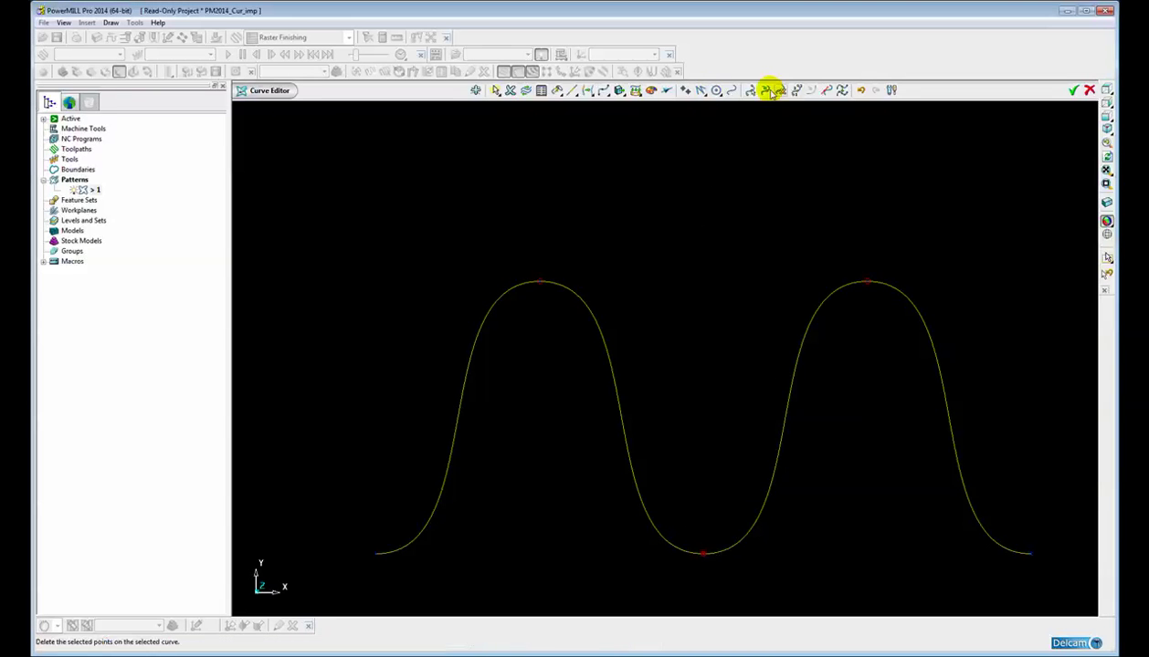
{"action": "left_click", "coordinate": [826, 91]}
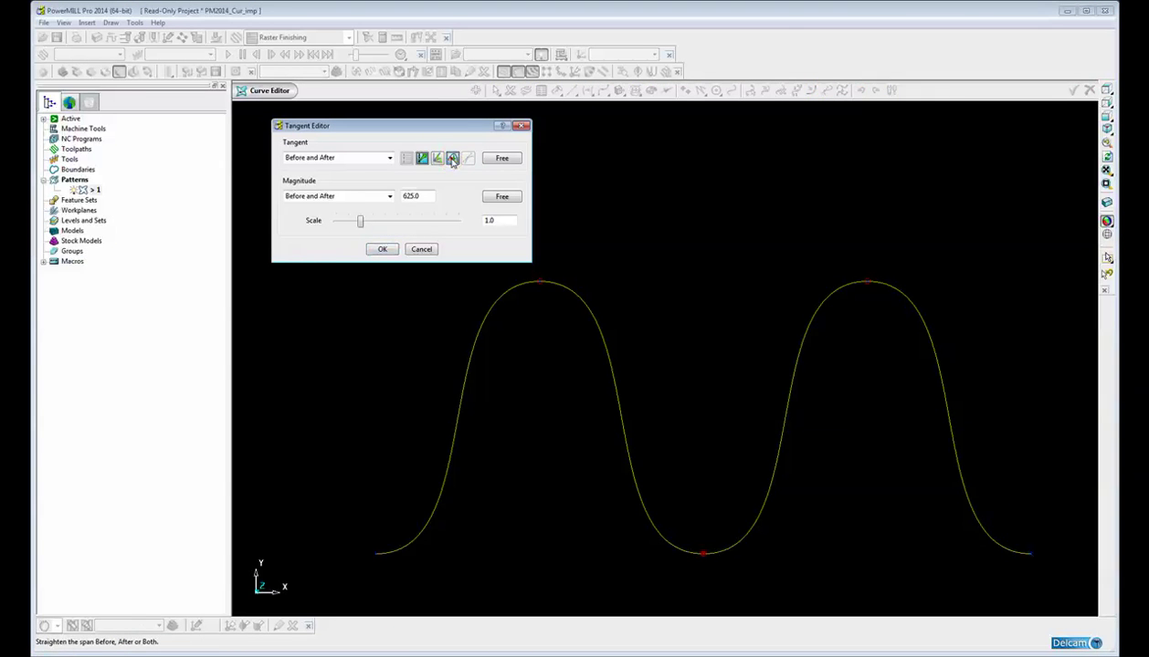
{"action": "left_click", "coordinate": [451, 159]}
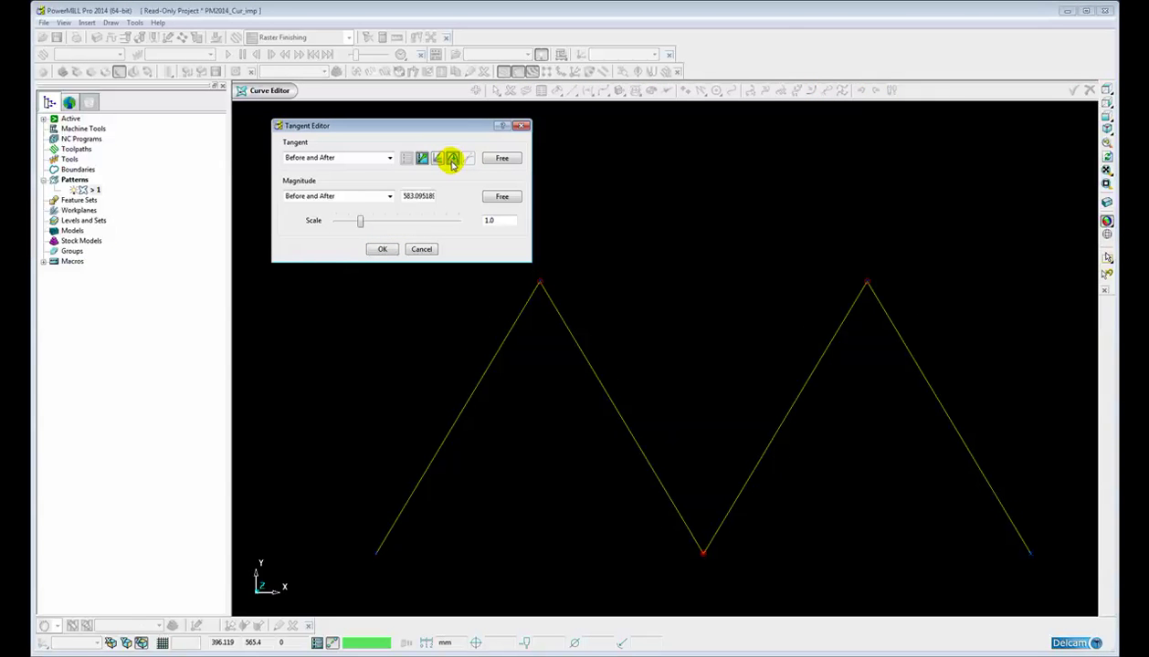
{"action": "left_click", "coordinate": [420, 250]}
{"action": "scroll", "coordinate": [686, 252], "scroll_direction": "down", "scroll_amount": 3}
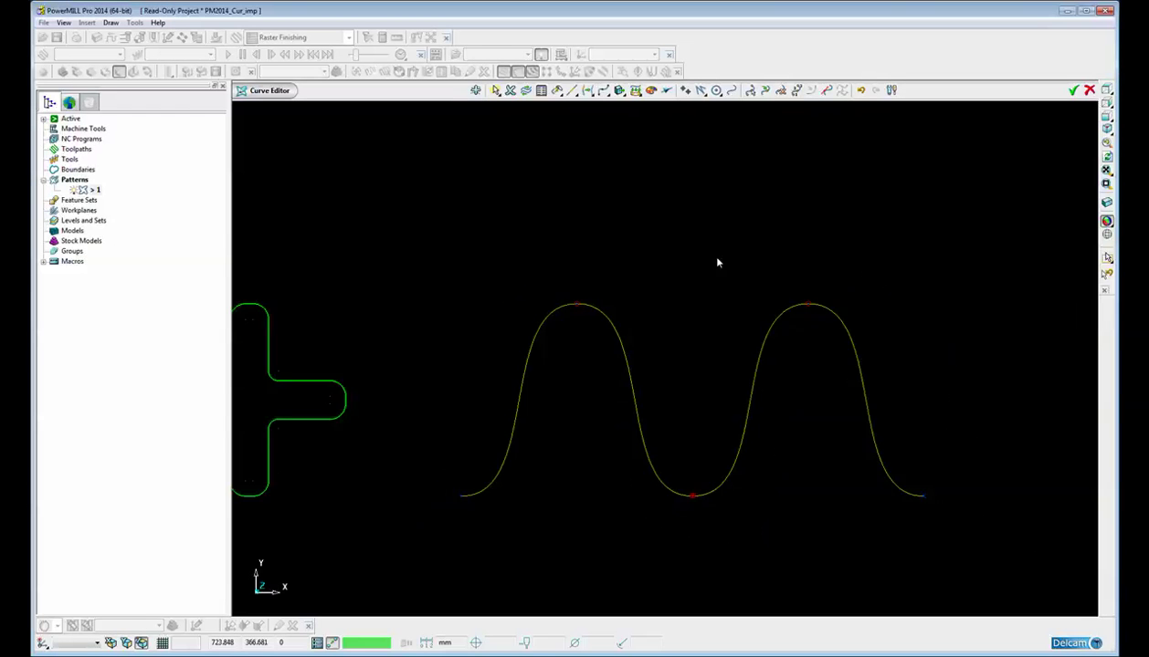
{"action": "middle_click_drag", "start_coordinate": [751, 285], "coordinate": [606, 274], "text": "shift"}
{"action": "middle_click_drag", "start_coordinate": [702, 295], "coordinate": [526, 291], "text": "shift"}
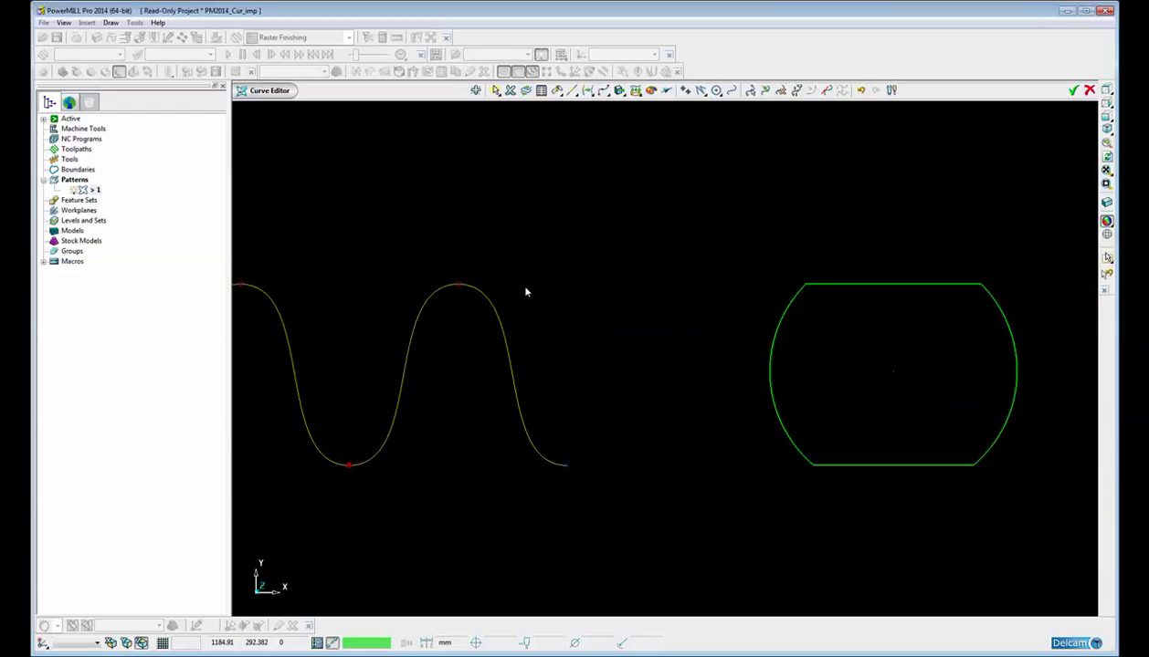
{"action": "mouse_move", "coordinate": [828, 306]}
{"action": "middle_mouse_down", "text": "shift"}
{"action": "mouse_move", "coordinate": [644, 298]}
{"action": "mouse_move", "coordinate": [658, 311]}
{"action": "middle_mouse_up", "text": "shift"}
{"action": "scroll", "coordinate": [692, 310], "scroll_direction": "up", "scroll_amount": 2}
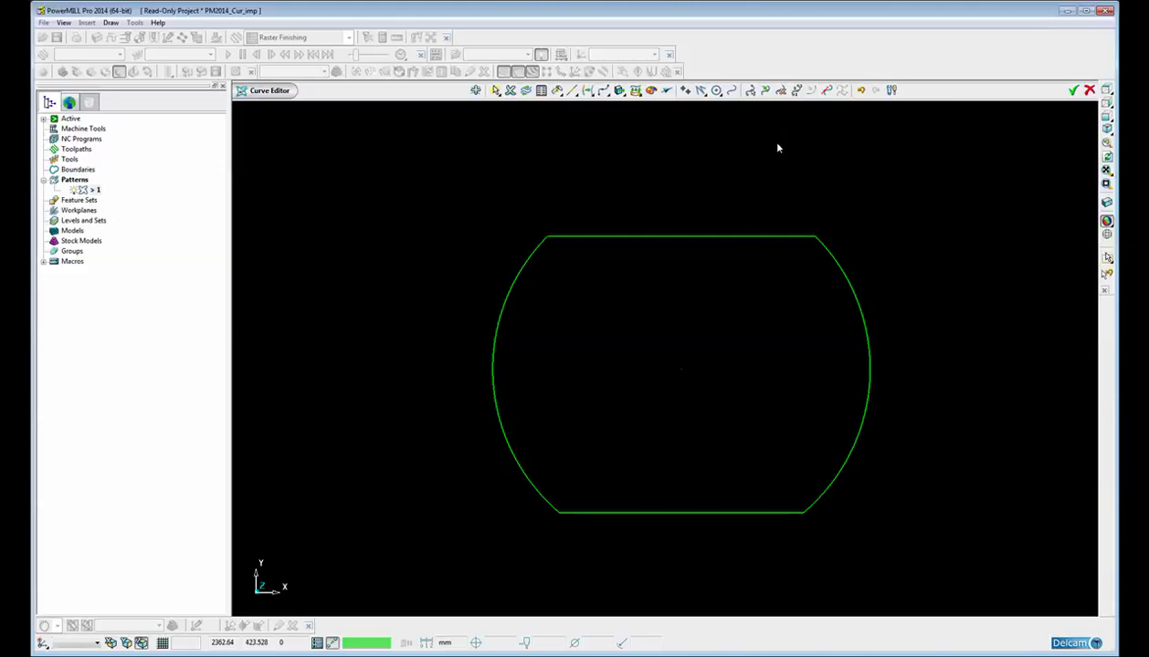
{"action": "left_click", "coordinate": [756, 238]}
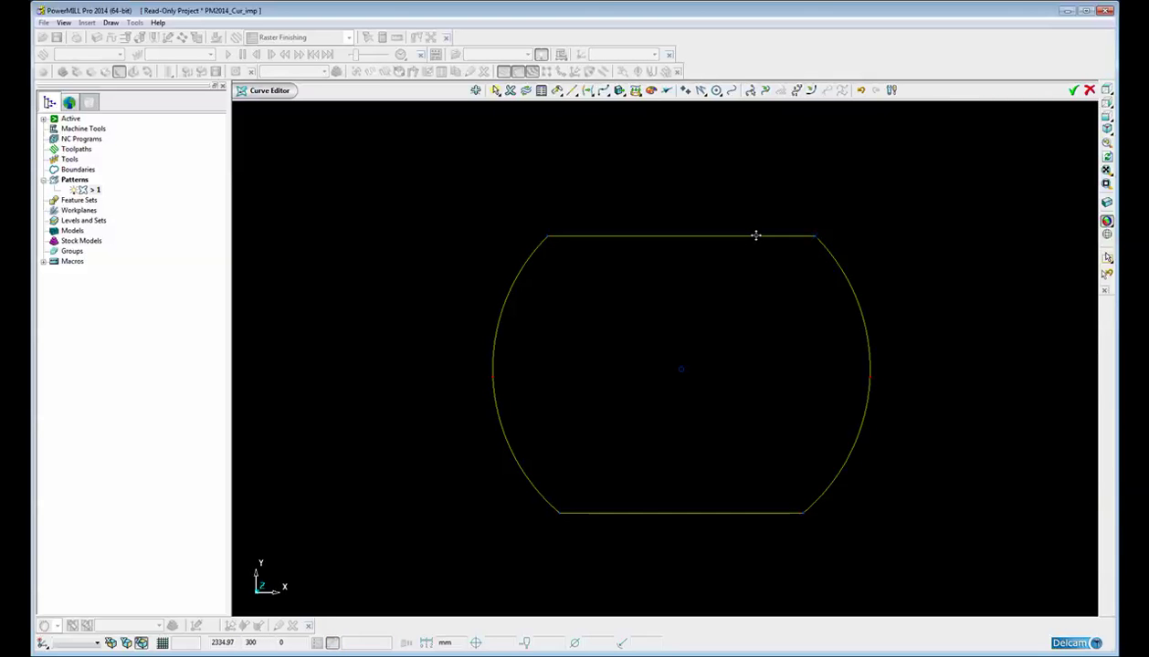
{"action": "right_click", "coordinate": [756, 236]}
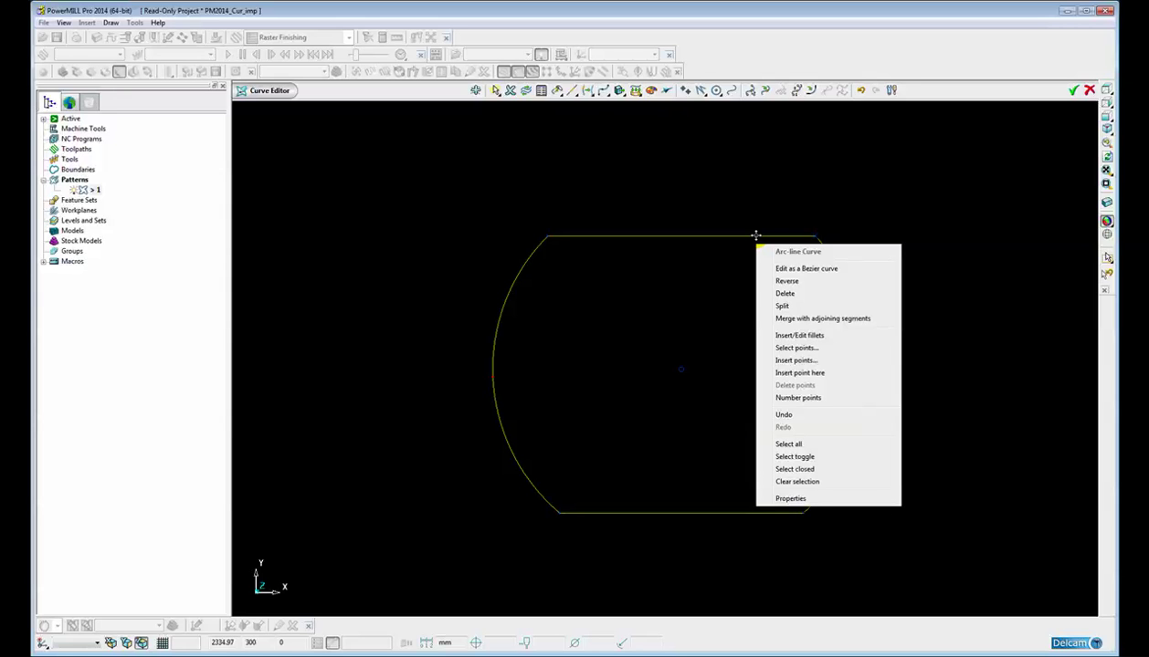
{"action": "left_click", "coordinate": [827, 148]}
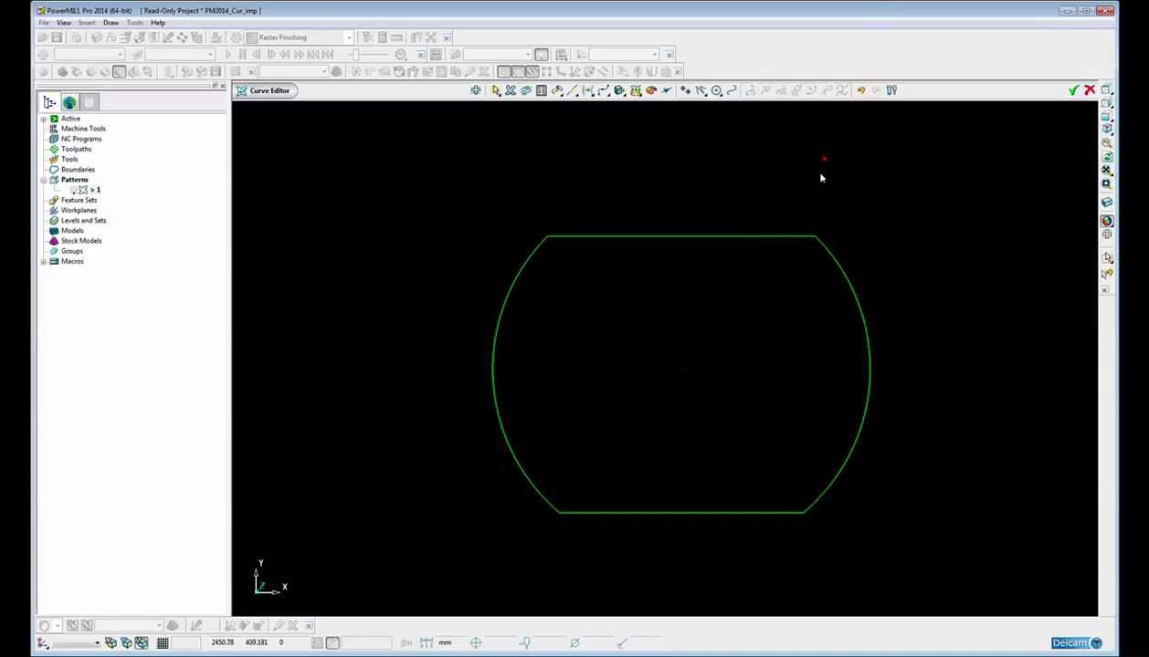
{"action": "left_click", "coordinate": [798, 240]}
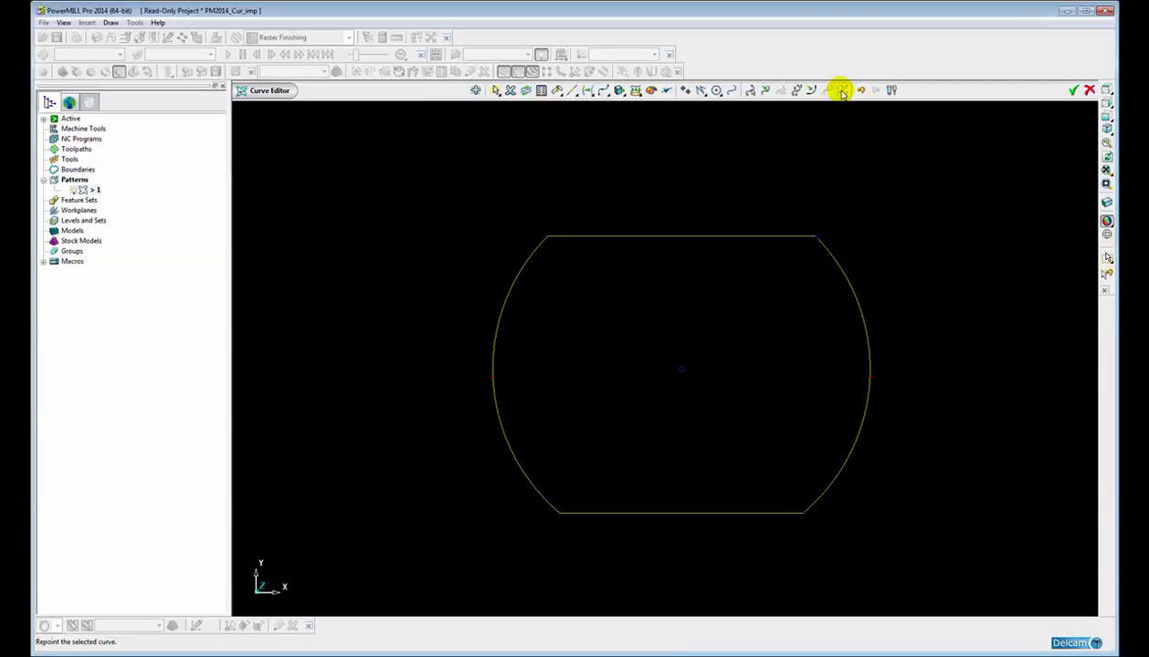
{"action": "left_click", "coordinate": [840, 92]}
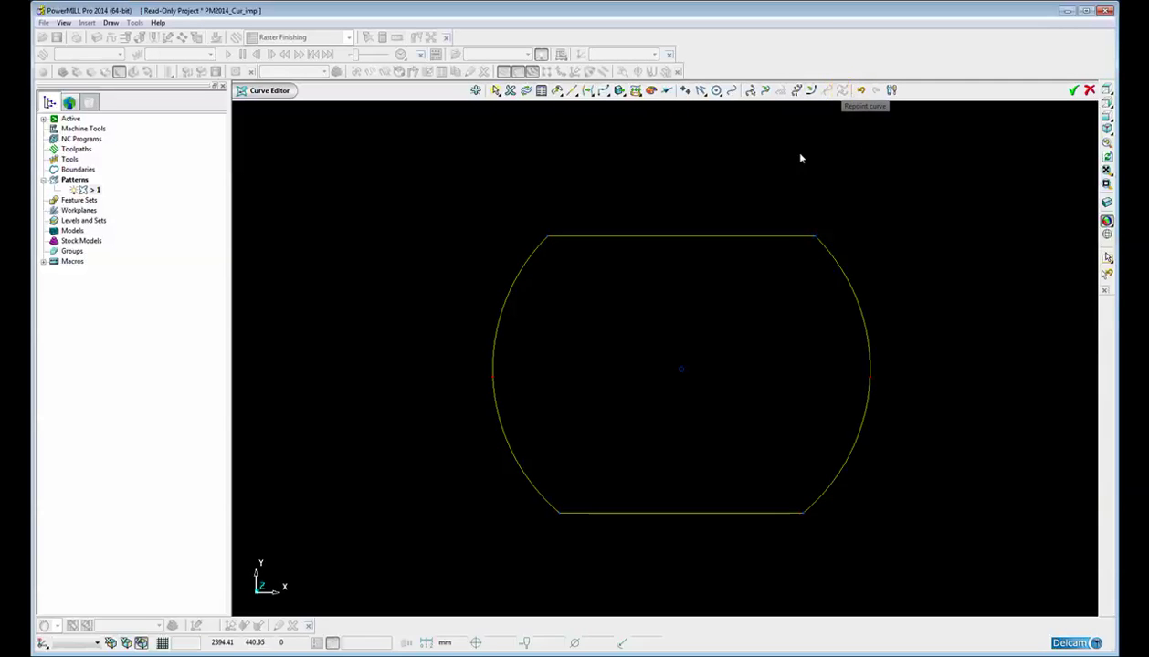
{"action": "left_click", "coordinate": [714, 236]}
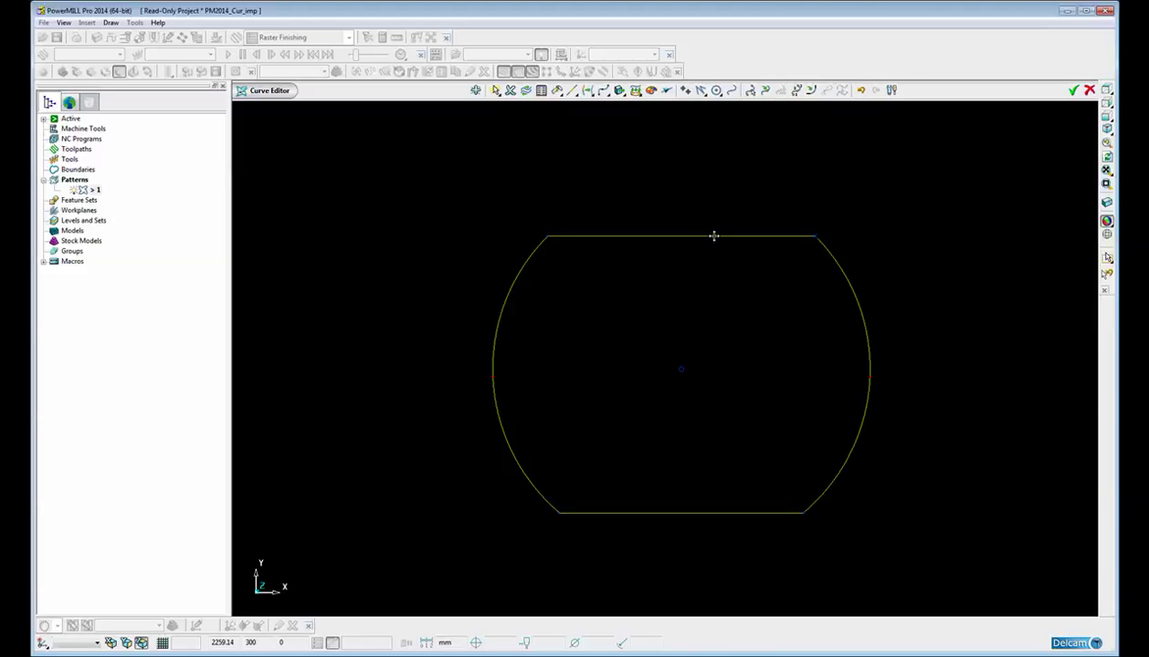
Convert the arc-line curve to a Bezier curve and preview it in Repoint Curve with 6 points.
{"action": "right_click", "coordinate": [714, 236]}
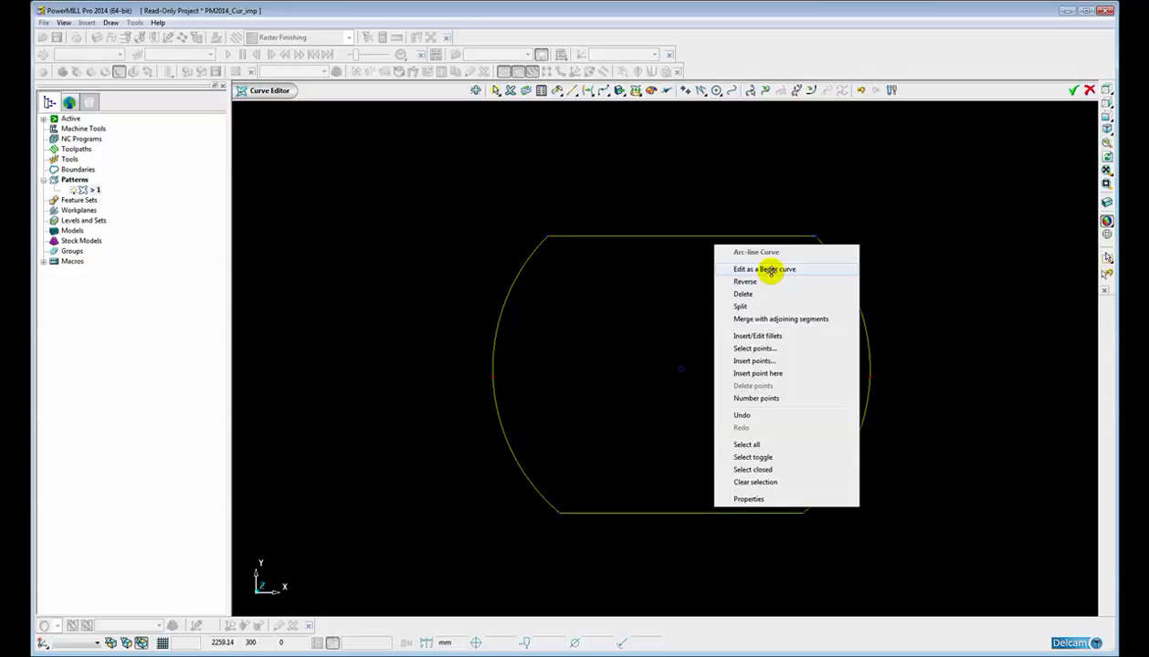
{"action": "left_click", "coordinate": [770, 269]}
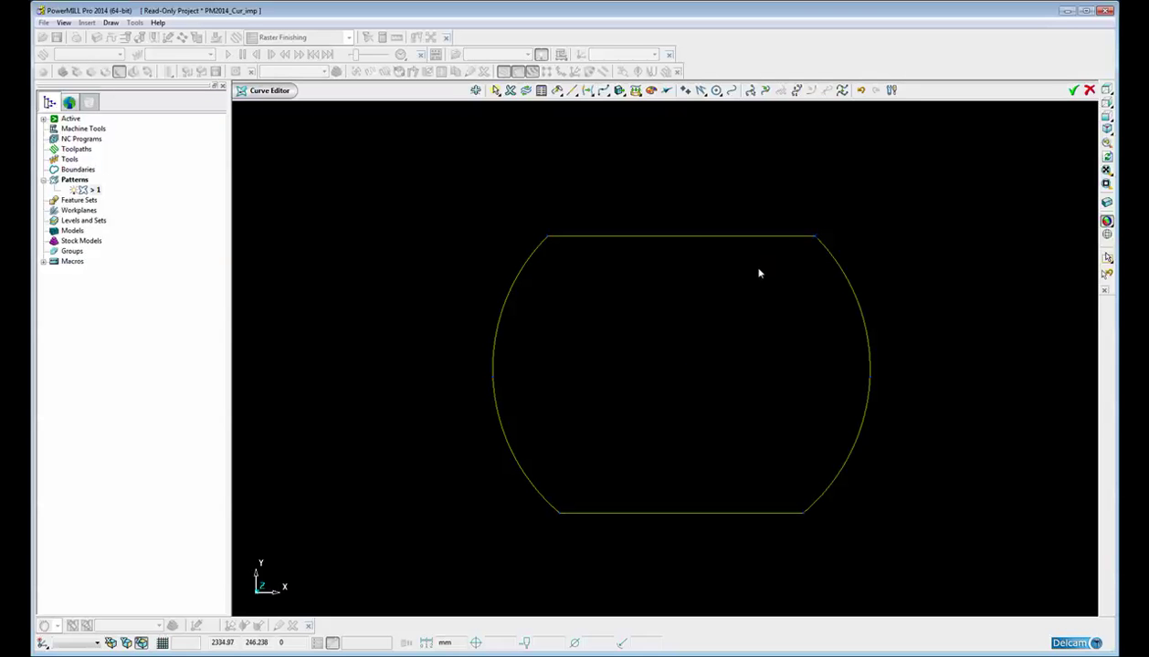
{"action": "left_click", "coordinate": [839, 90]}
{"action": "middle_click_drag", "start_coordinate": [744, 328], "coordinate": [872, 336], "text": "shift"}
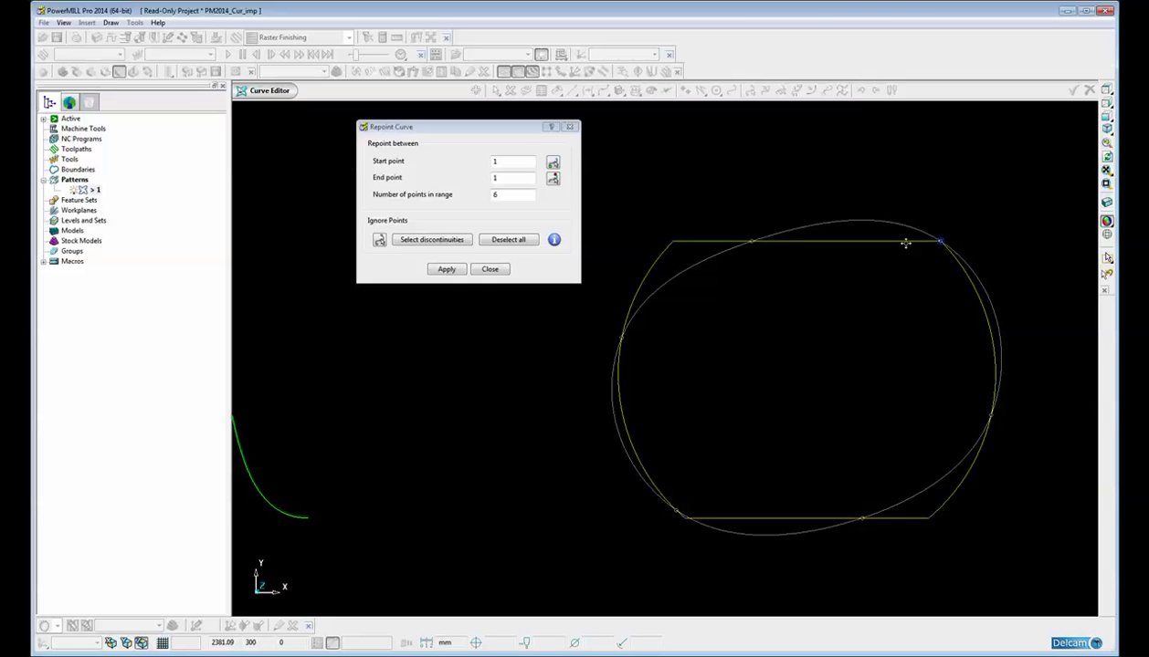
Keep the curve's corner discontinuities and preview the repoint with 20 points in range.
{"action": "left_click", "coordinate": [937, 241]}
{"action": "left_click", "coordinate": [412, 240]}
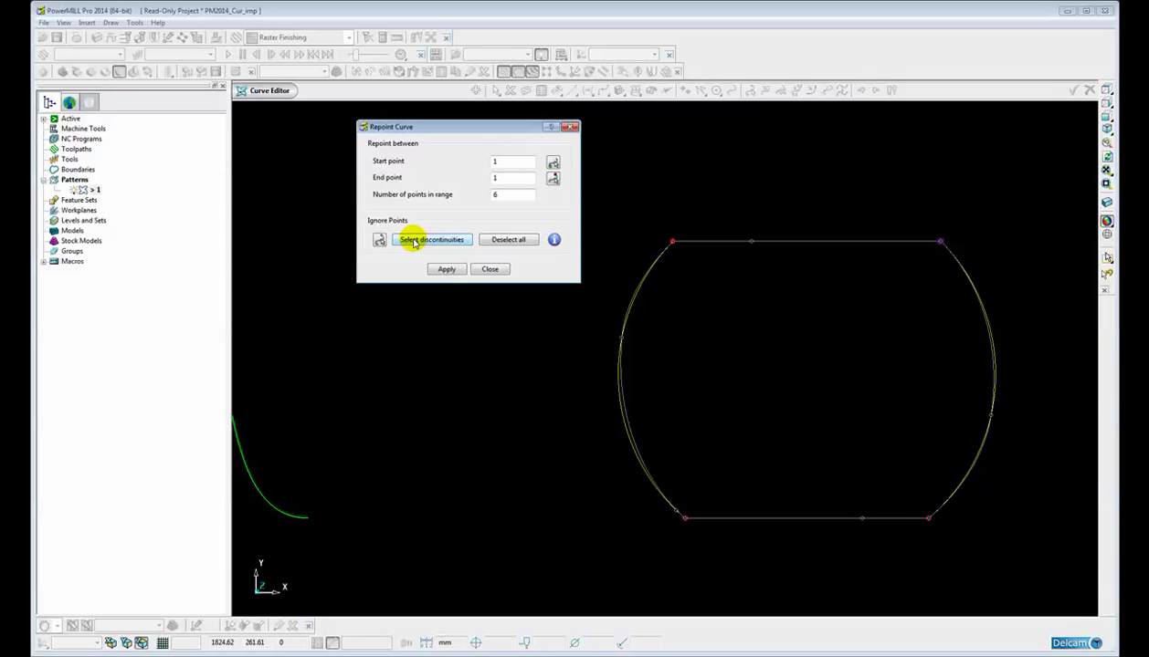
{"action": "left_click", "coordinate": [413, 242]}
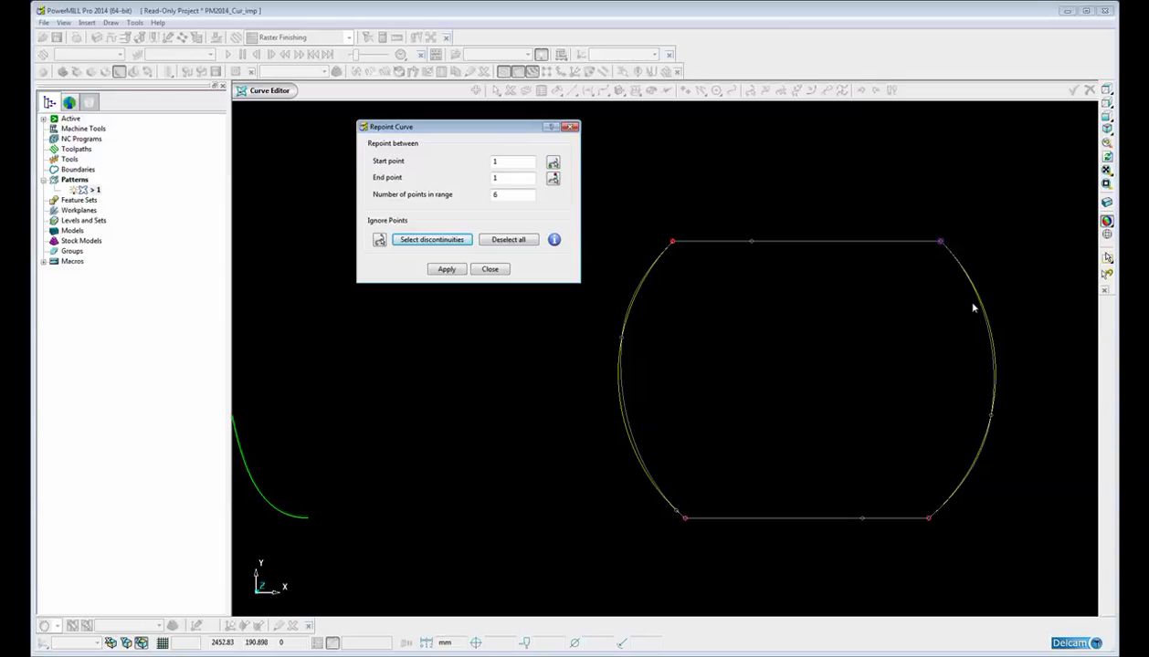
{"action": "double_click", "coordinate": [517, 195]}
{"action": "left_click", "coordinate": [490, 198]}
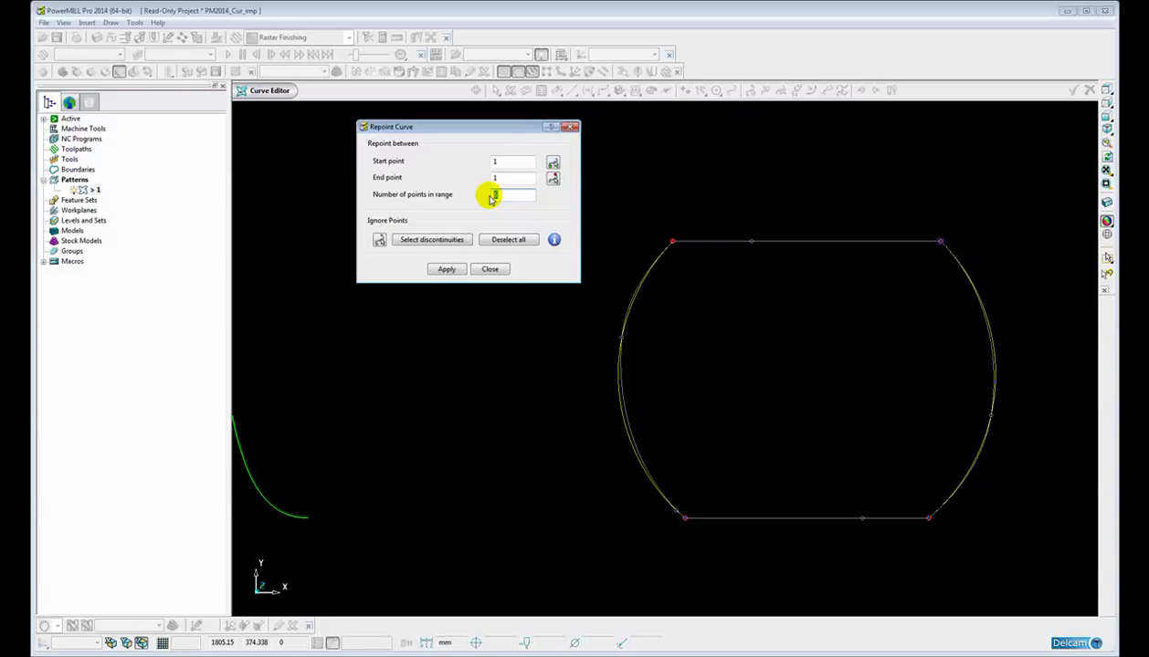
{"action": "type", "text": "20"}
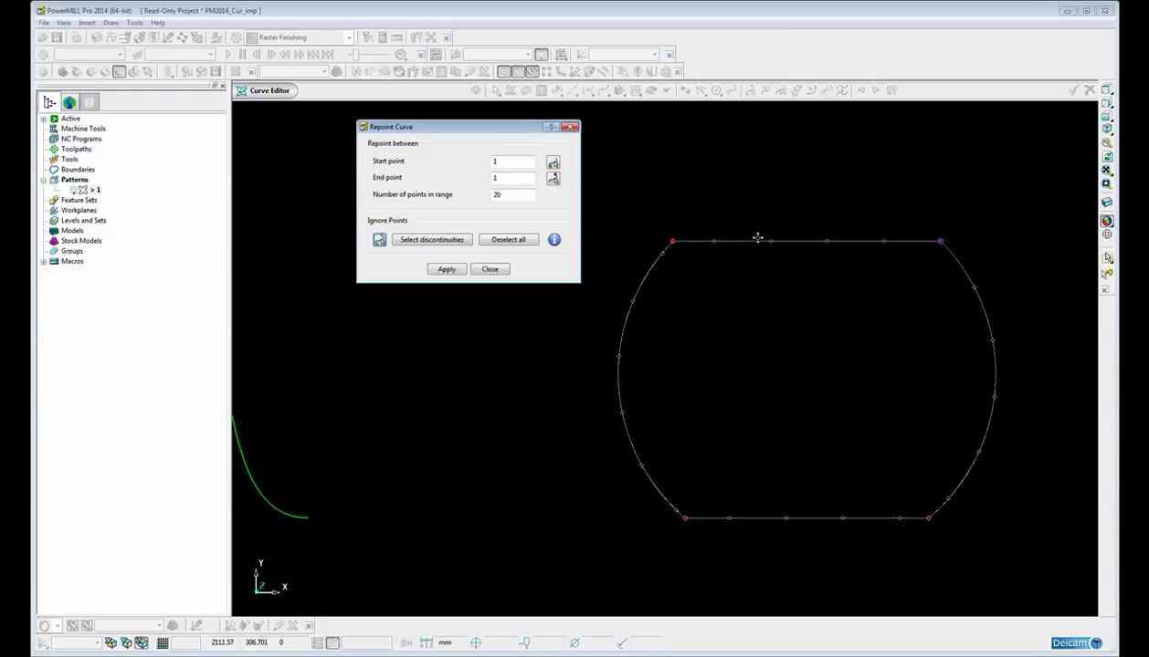
Clear the kept discontinuities and keep only the top-left and top-right corner points.
{"action": "left_click", "coordinate": [497, 240]}
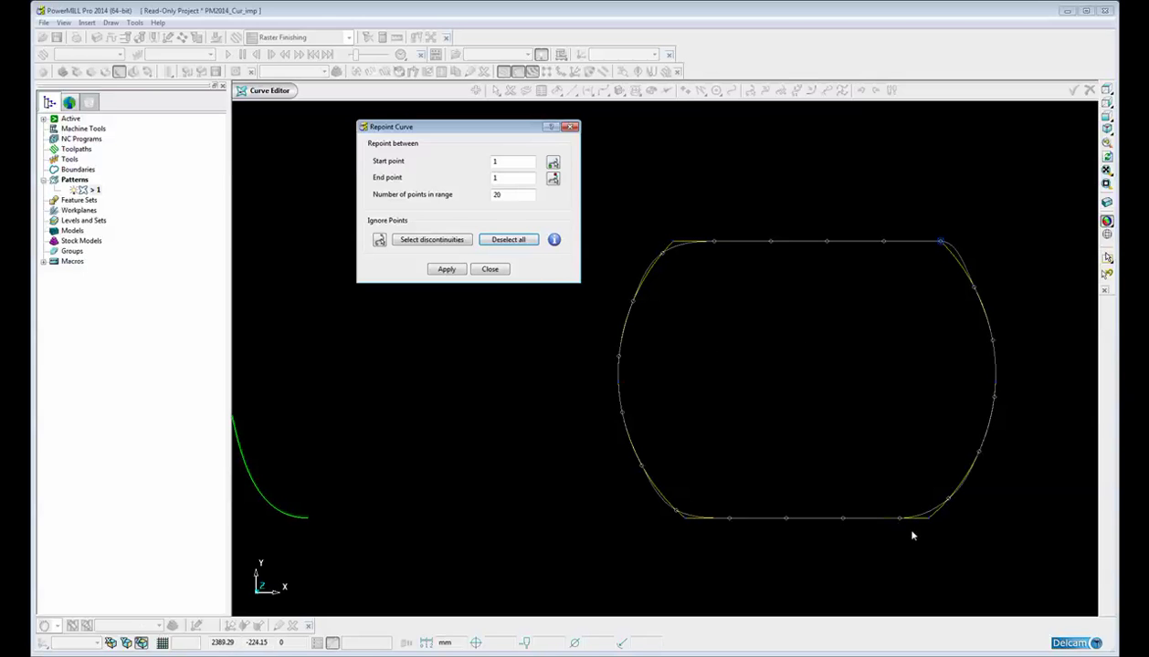
{"action": "left_click", "coordinate": [379, 247]}
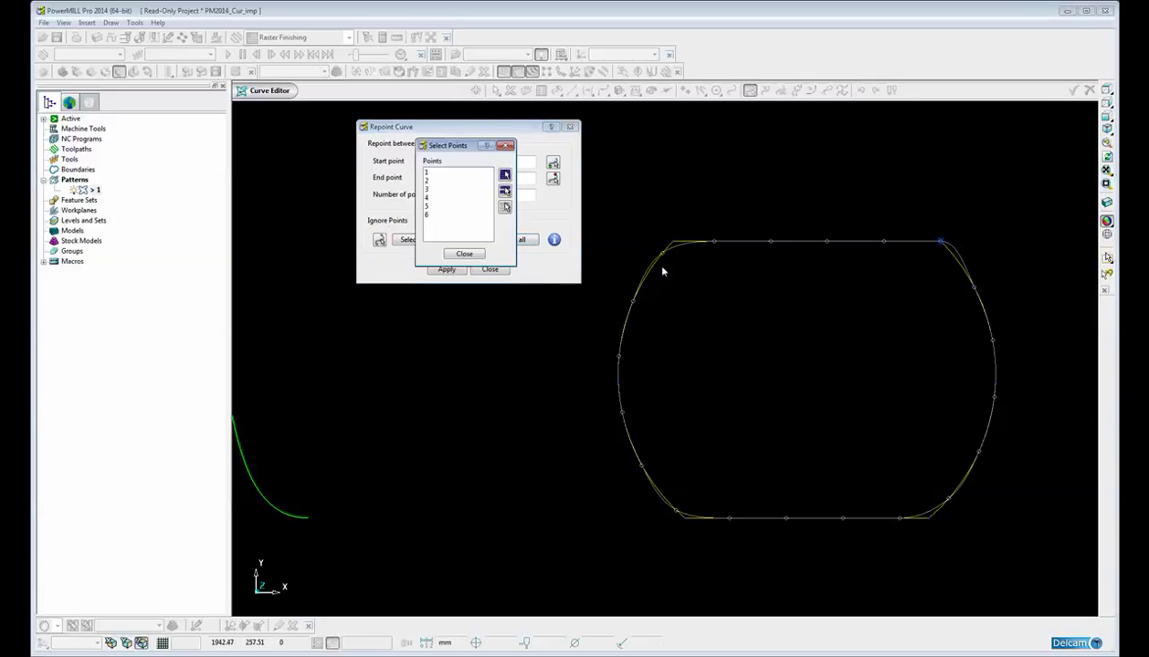
{"action": "left_click", "coordinate": [674, 241]}
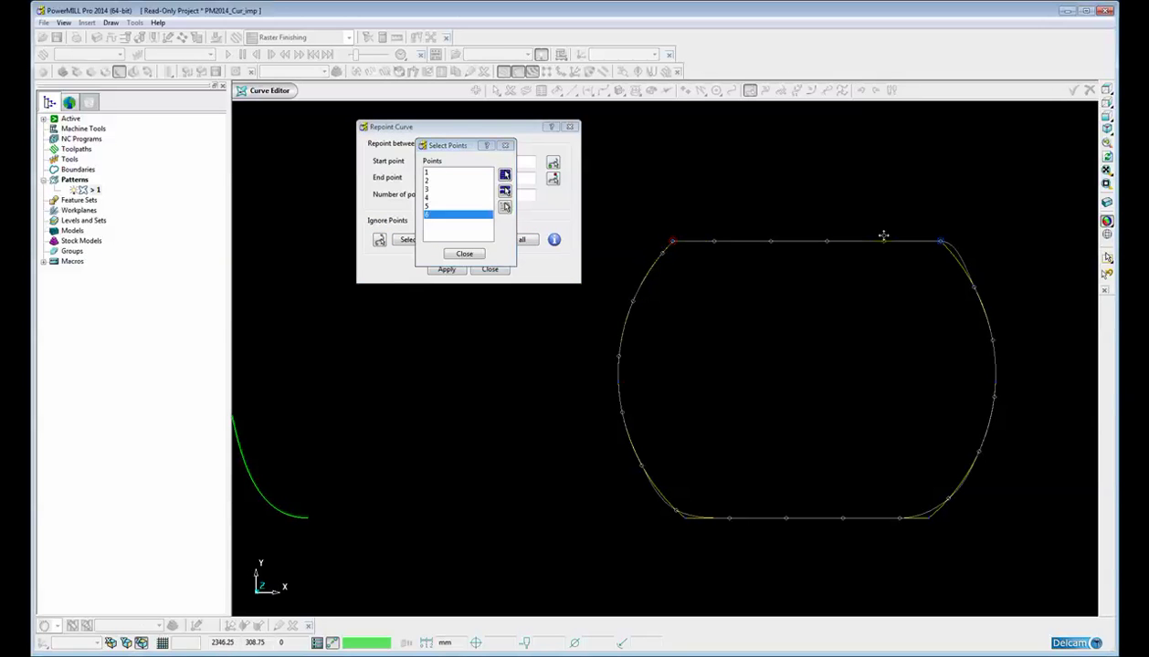
{"action": "left_click", "coordinate": [944, 242]}
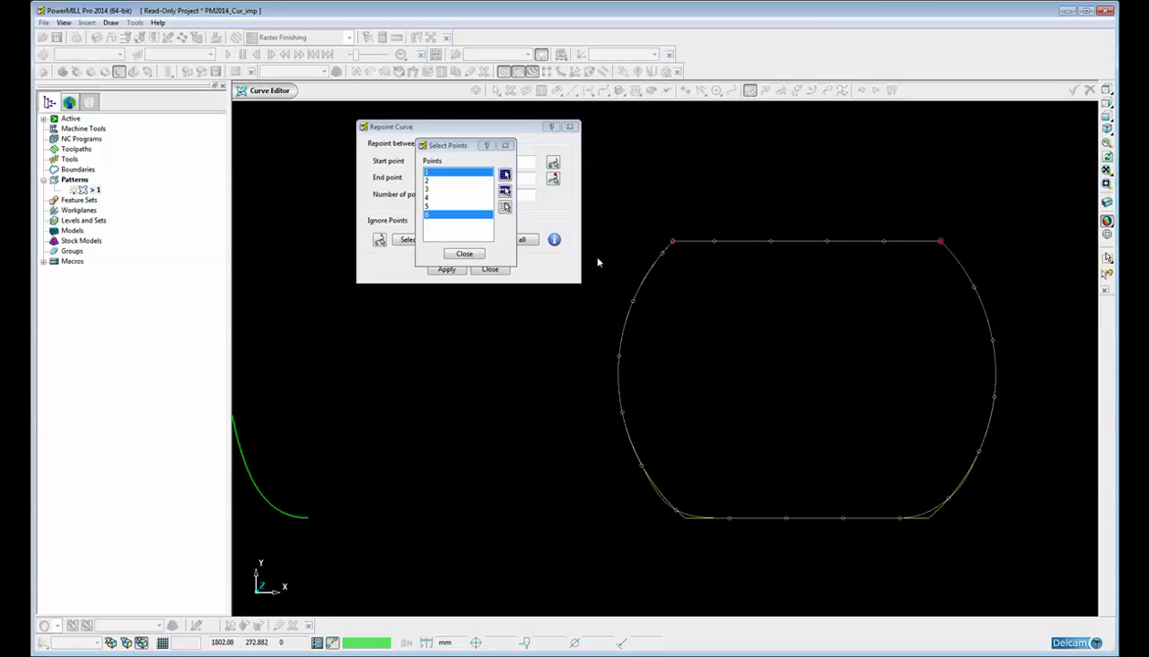
{"action": "left_click", "coordinate": [463, 254]}
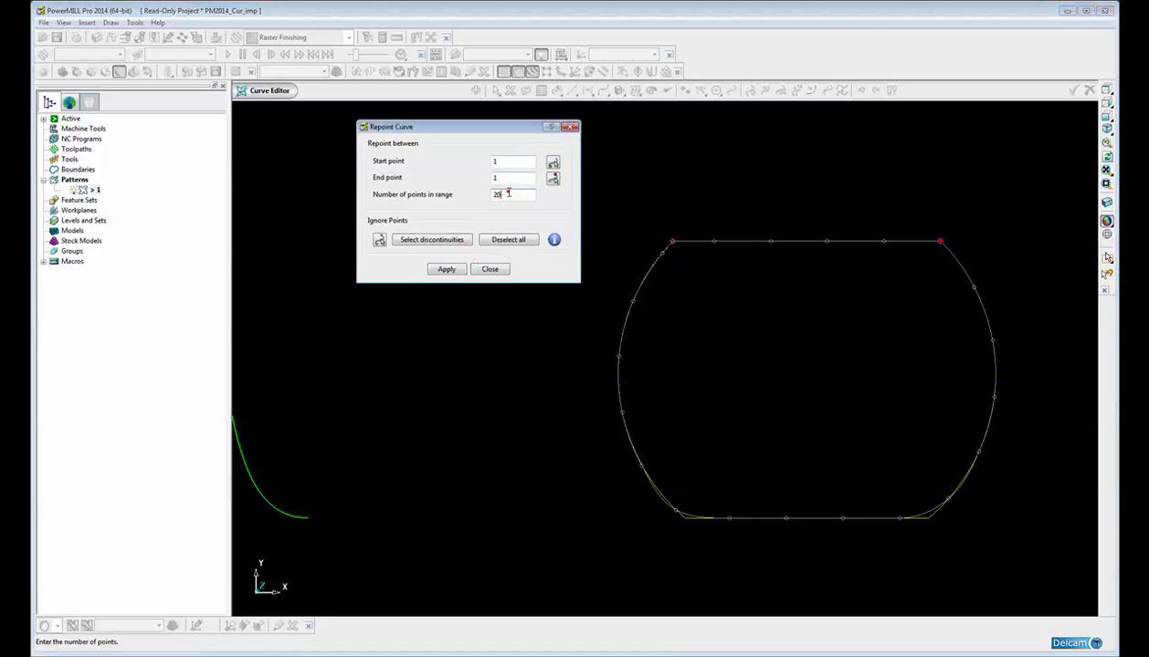
Set the number of points in range to 6 and update the preview.
{"action": "left_click", "coordinate": [508, 193]}
{"action": "type", "text": "6"}
{"action": "key", "text": "Tab"}
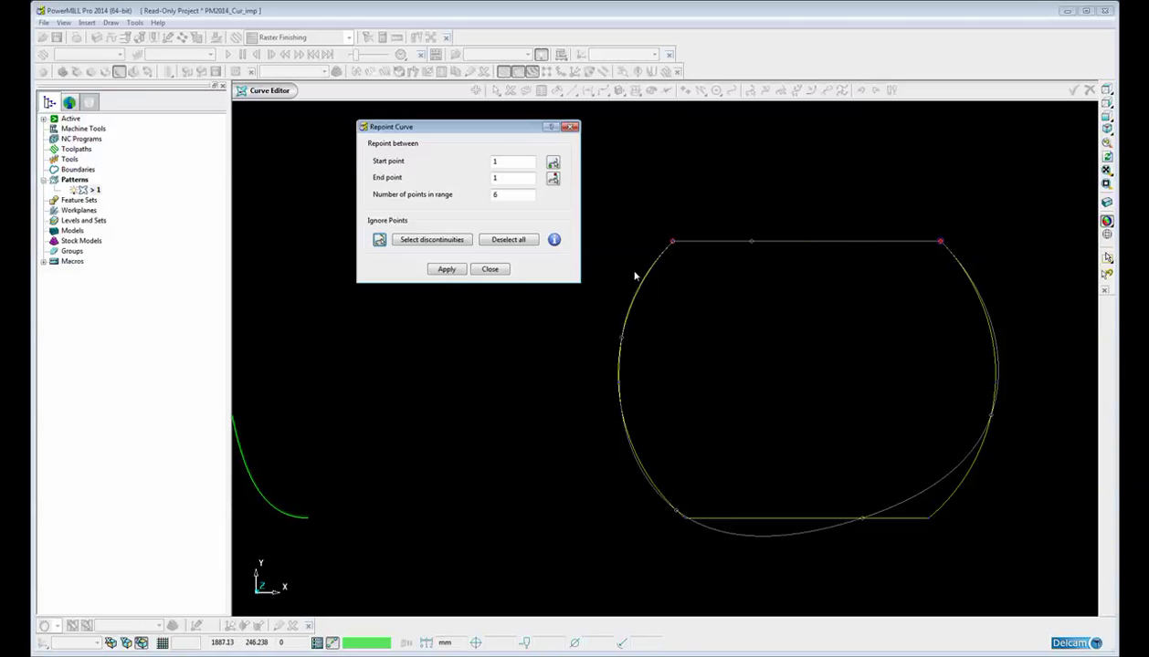
Clear the kept points and set the repoint range from bottom-left to top-left corner.
{"action": "left_click", "coordinate": [503, 240]}
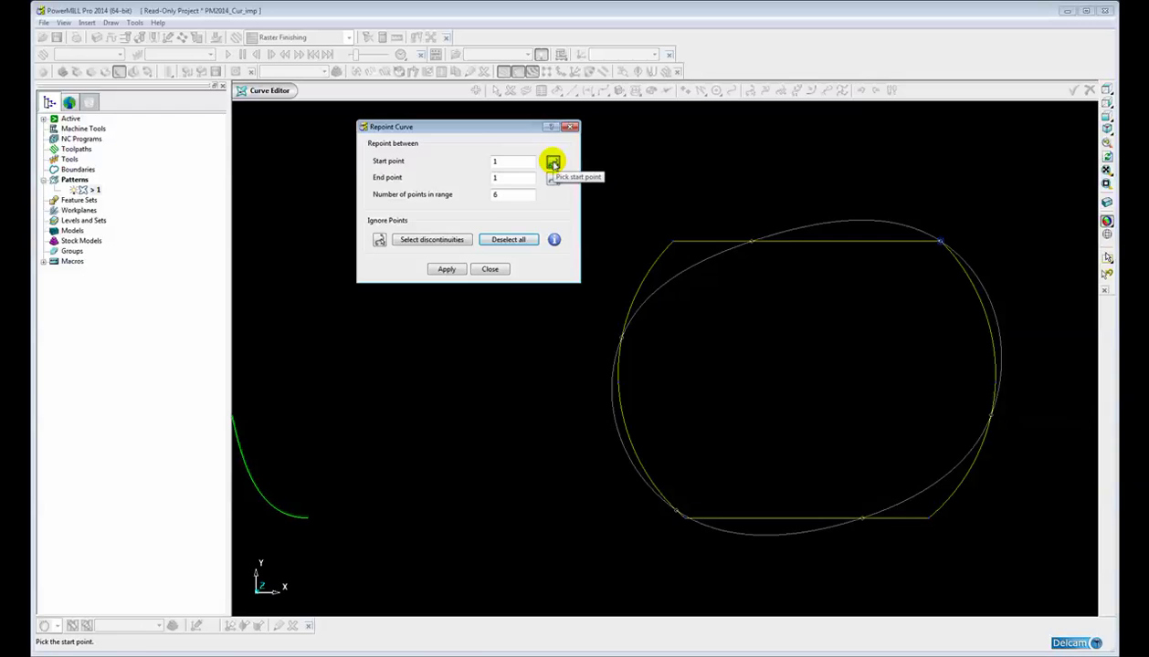
{"action": "left_click", "coordinate": [553, 162]}
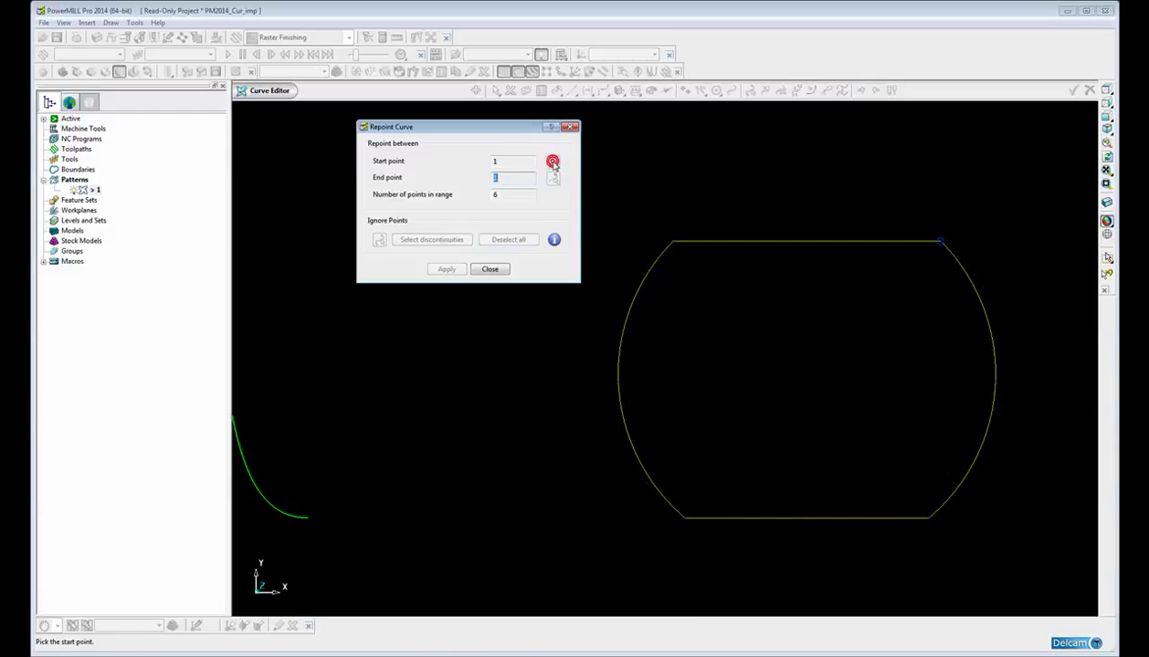
{"action": "left_click", "coordinate": [686, 519]}
{"action": "left_click", "coordinate": [552, 178]}
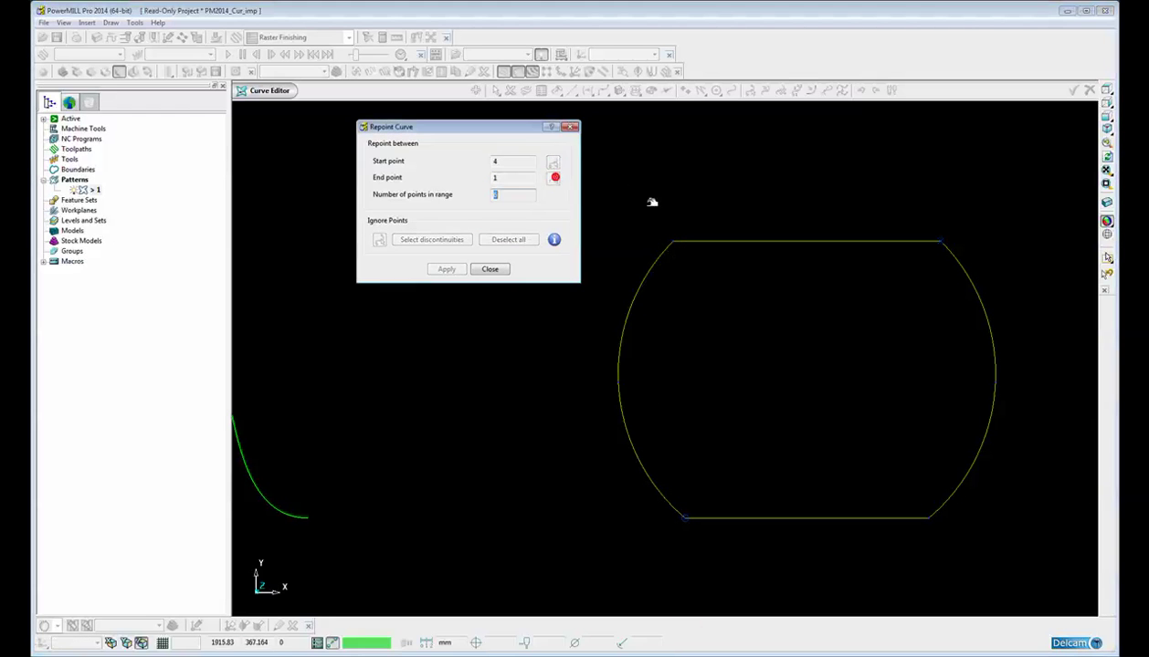
{"action": "left_click", "coordinate": [676, 241]}
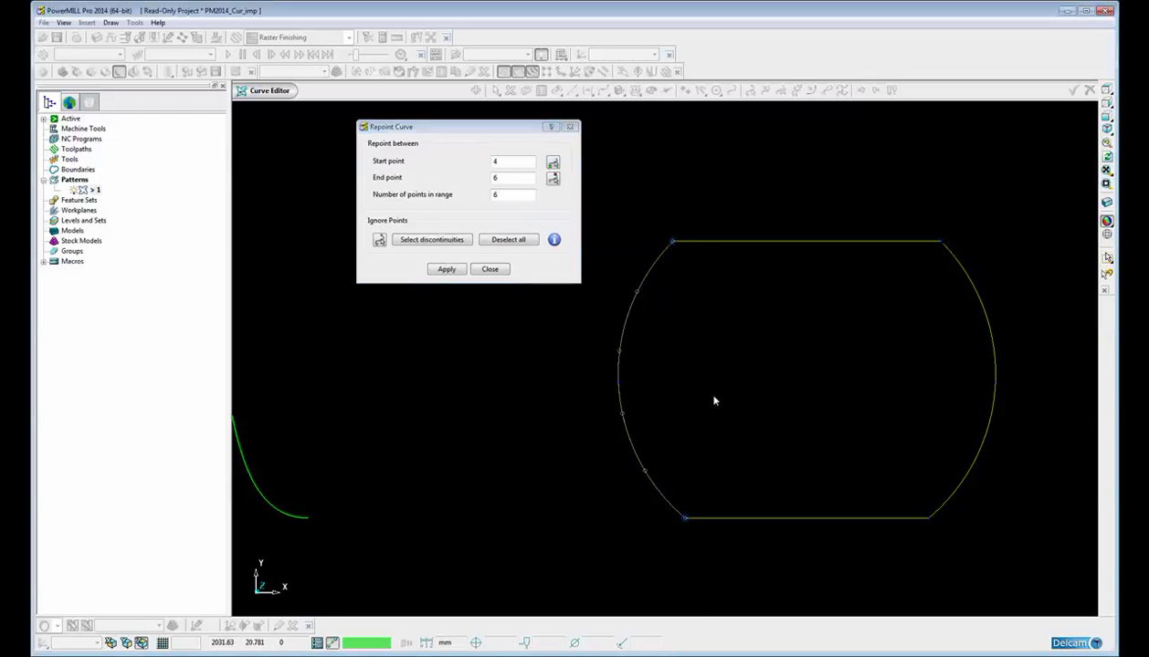
Repoint the left arc with 12 points in range and apply it.
{"action": "double_click", "coordinate": [502, 194]}
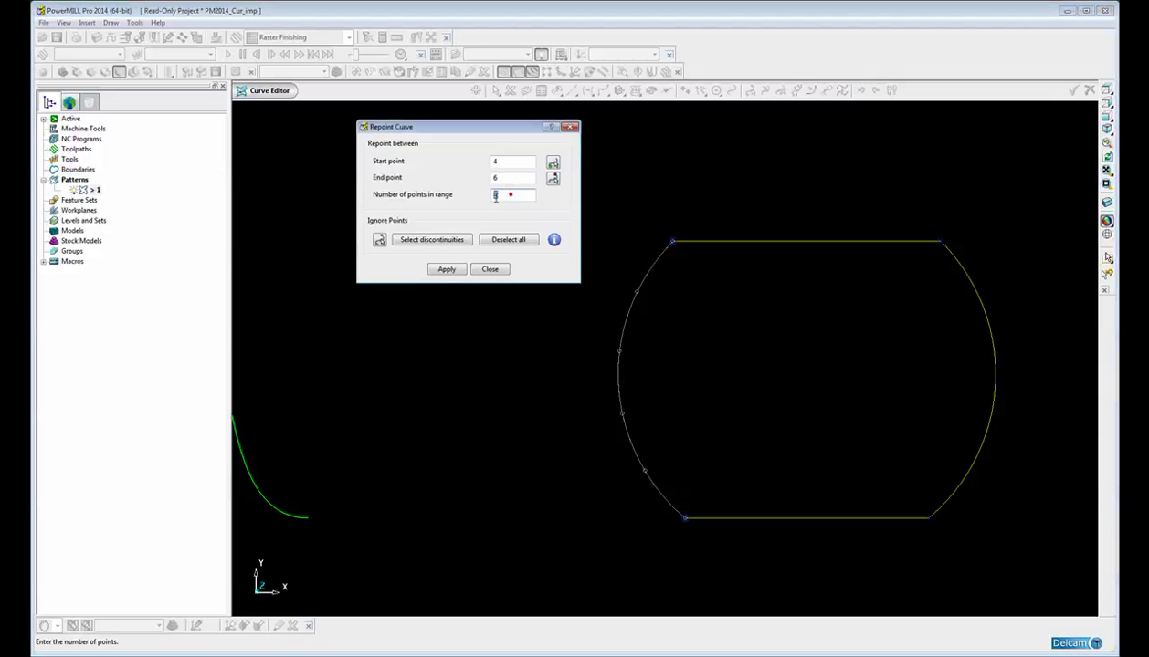
{"action": "type", "text": "12"}
{"action": "key", "text": "Tab"}
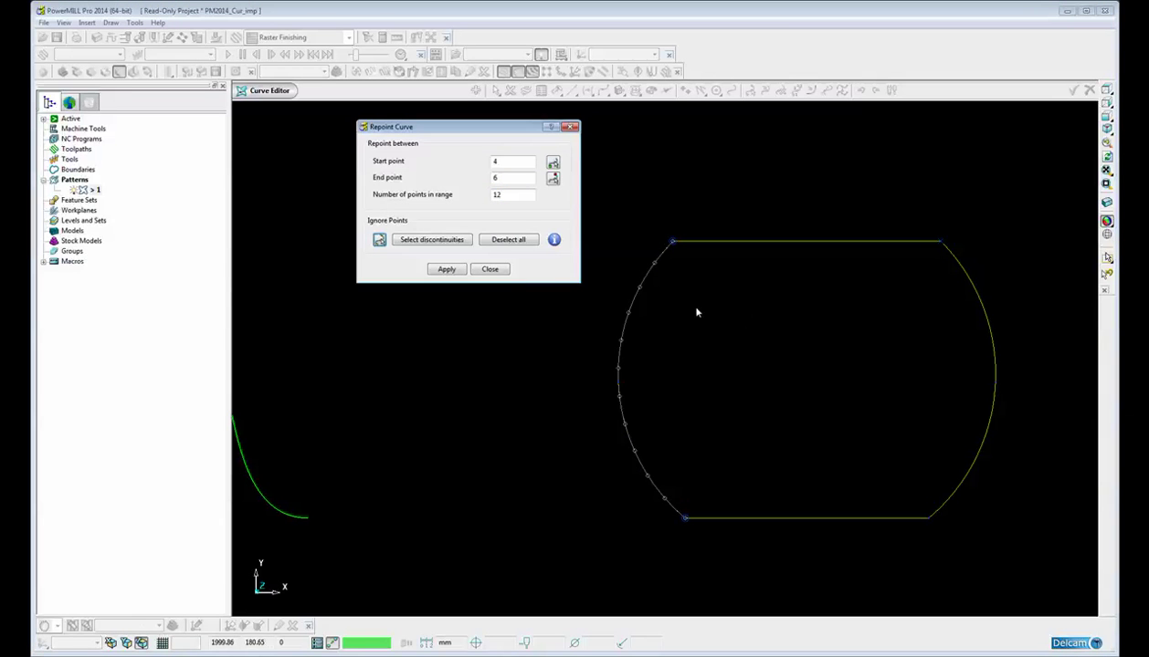
{"action": "left_click", "coordinate": [435, 269]}
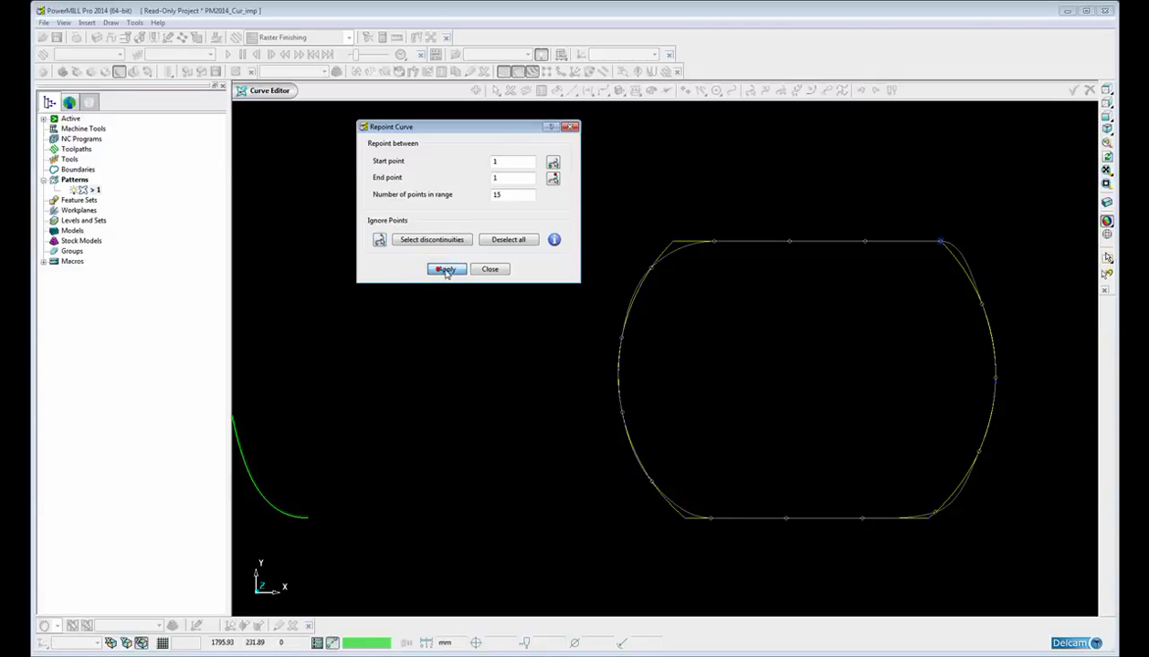